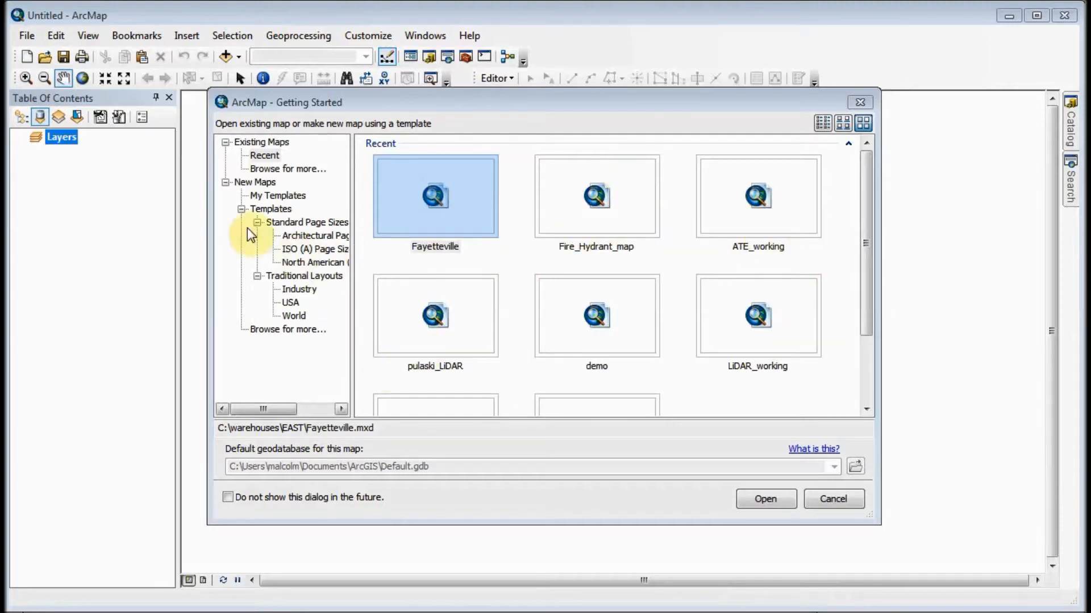
- Choose the Blank Map template from My Templates and start browsing for its default geodatabase
click(278, 198)
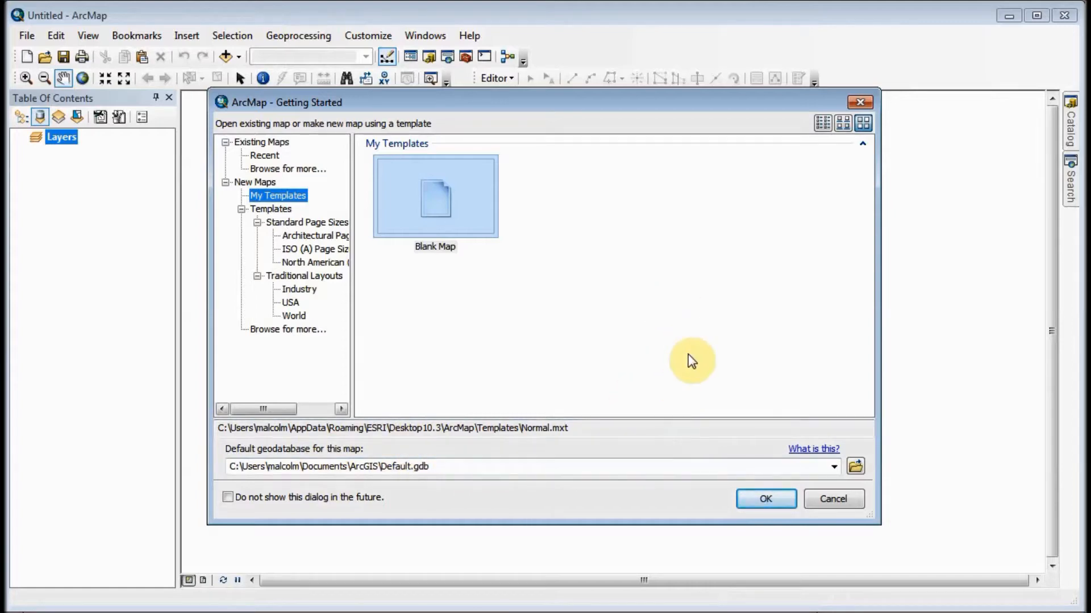
click(856, 467)
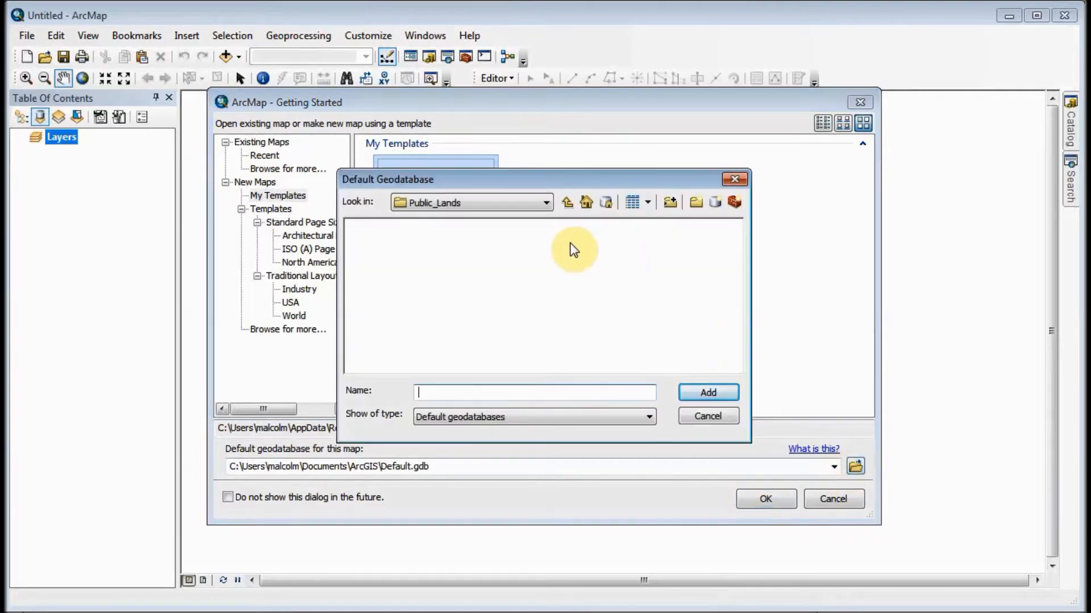
click(548, 202)
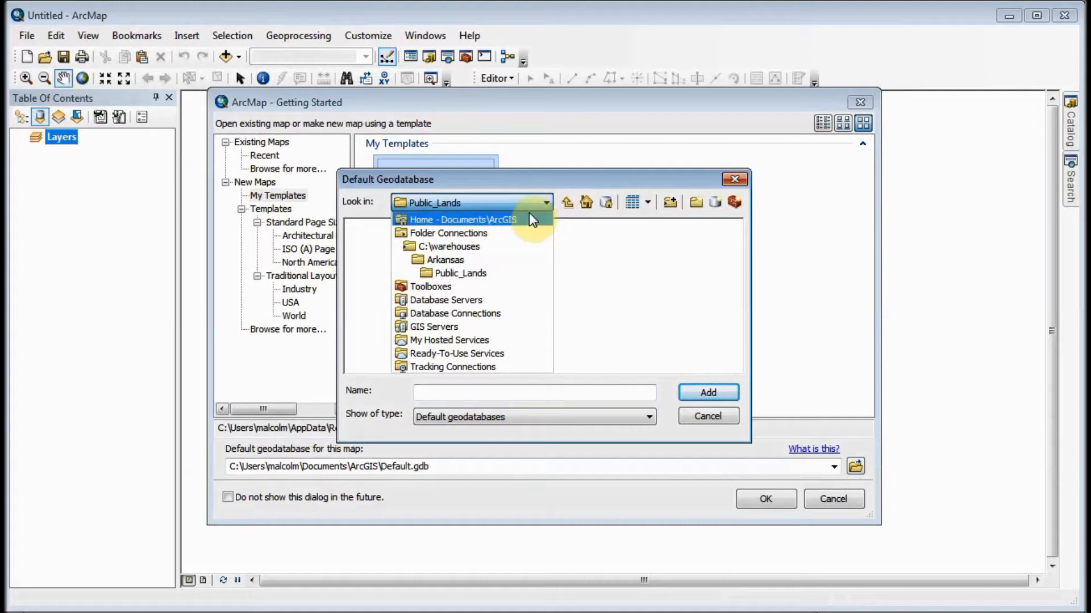
click(548, 182)
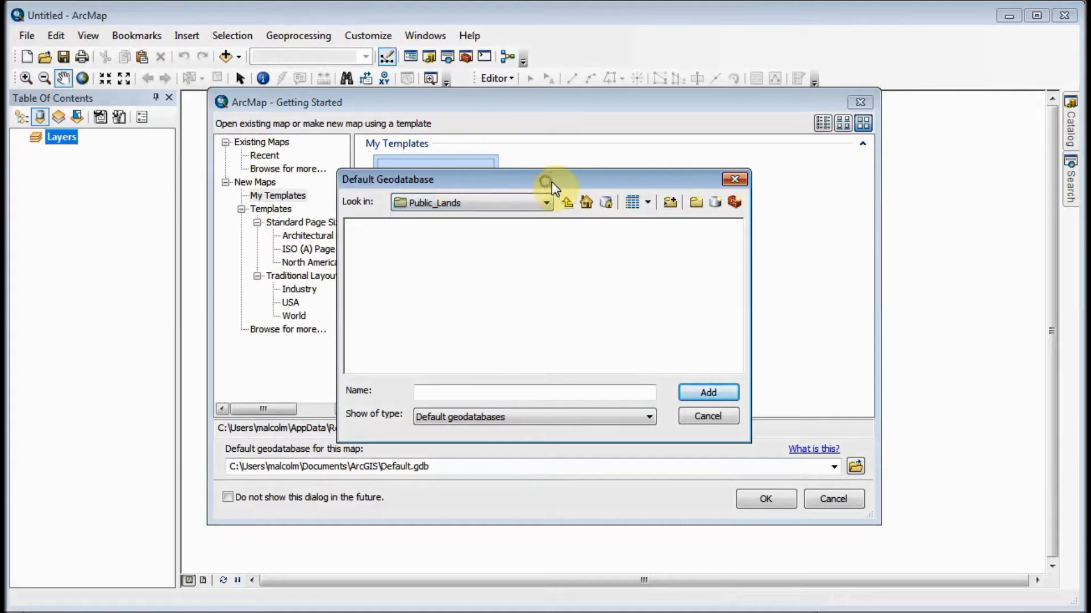
- Start a new folder connection and create a folder named FireHydrantProject inside C:\Projects
click(670, 203)
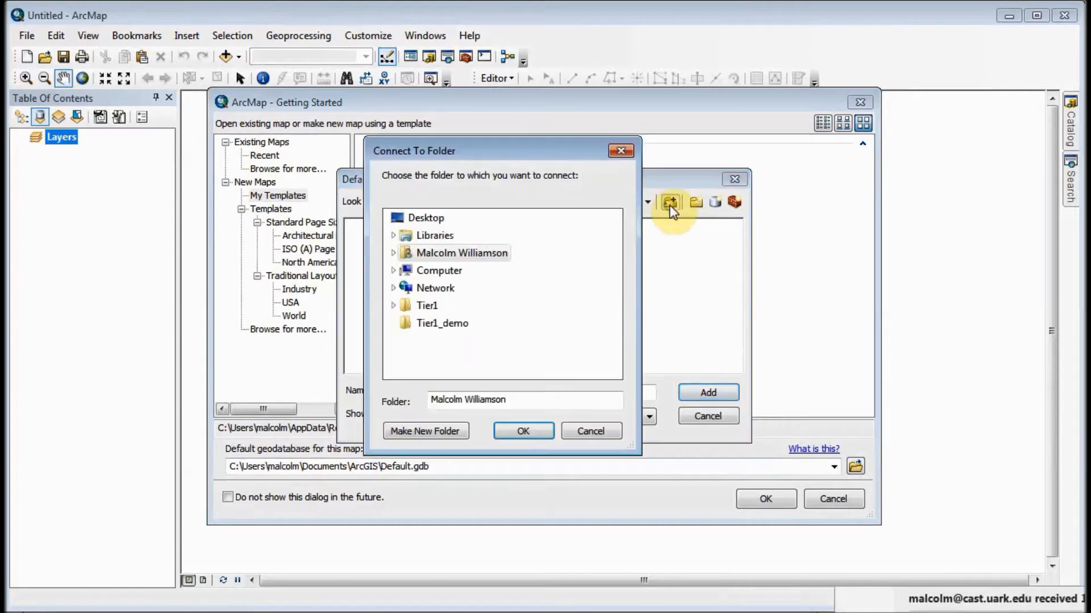
click(393, 271)
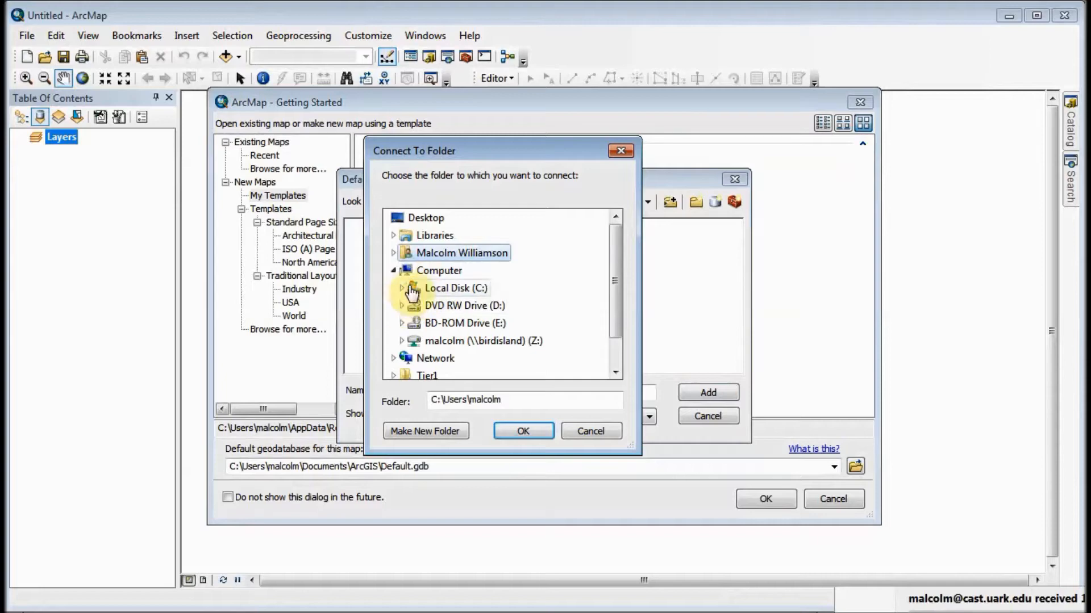
click(401, 288)
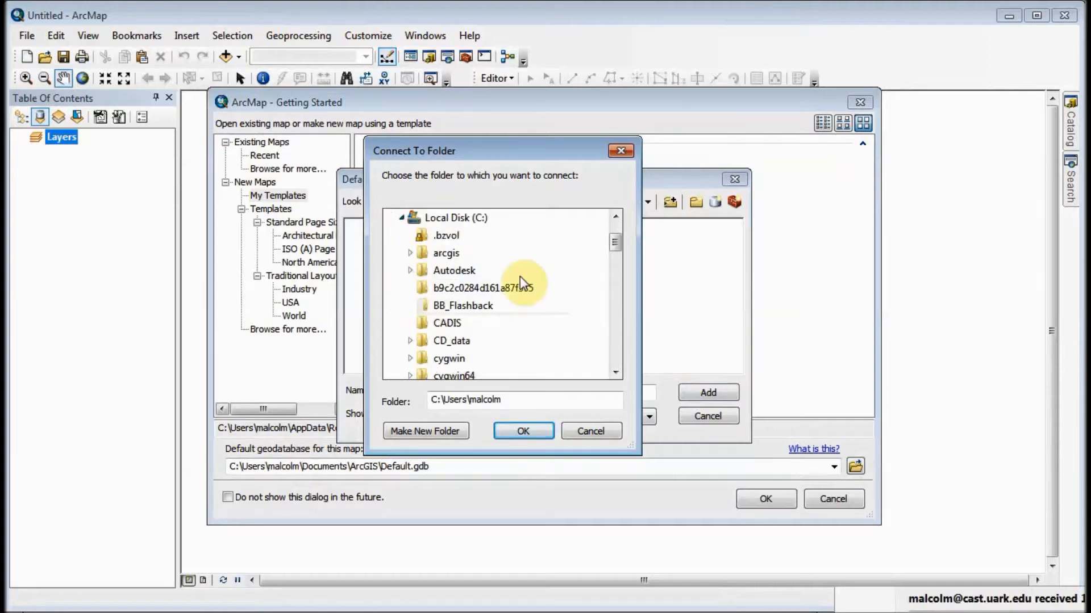
scroll(543, 288, down, 10)
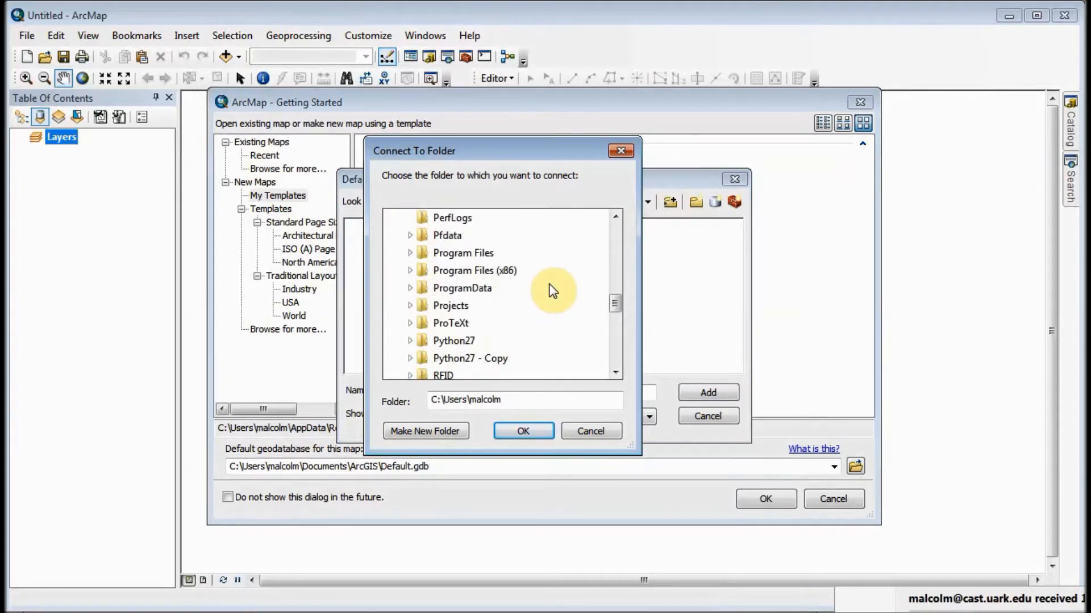
click(410, 306)
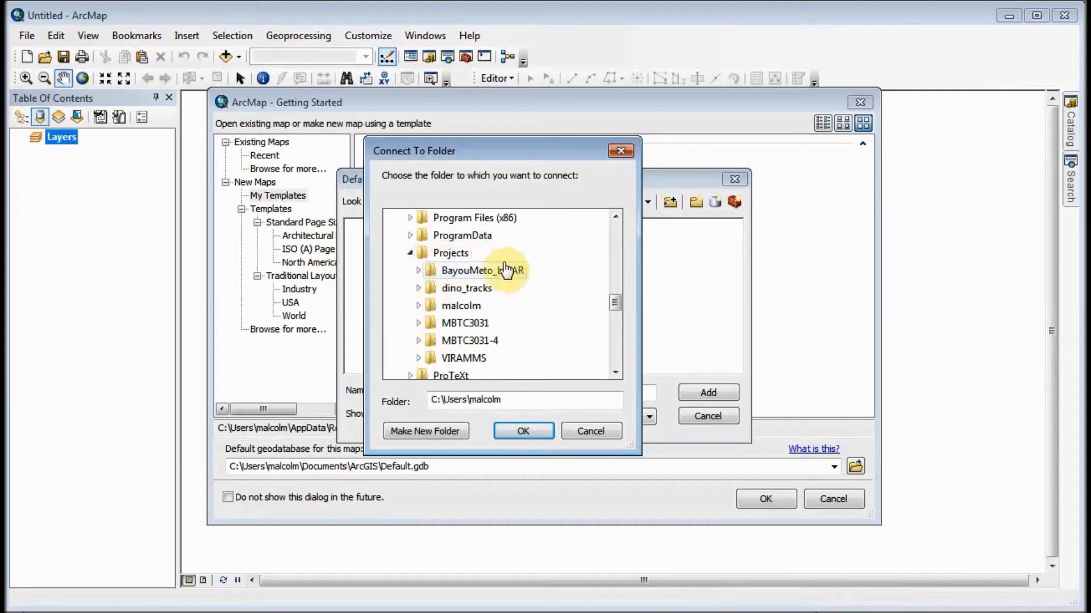
click(457, 254)
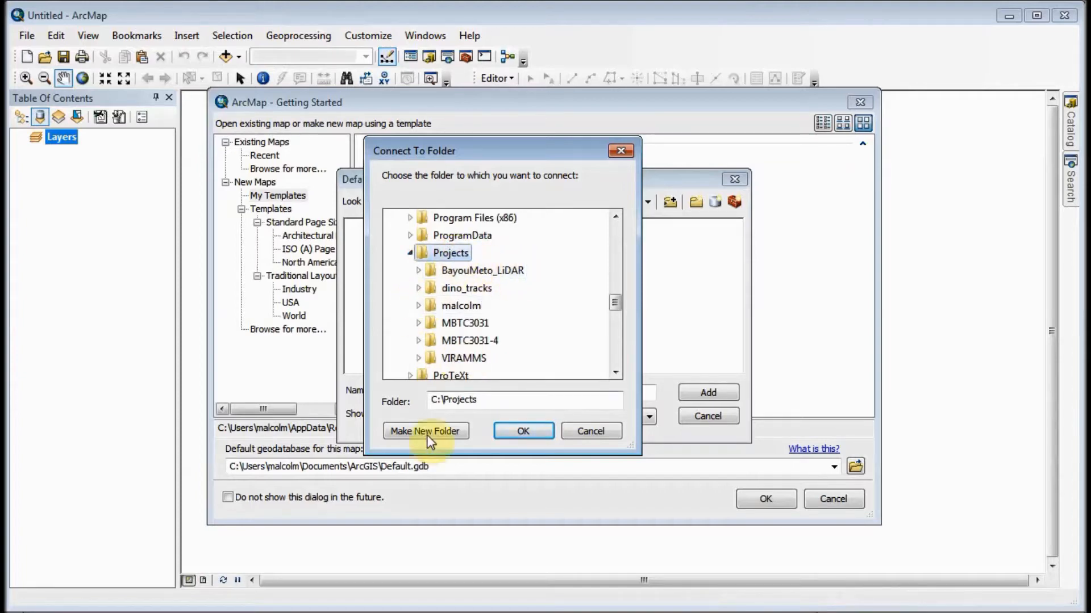
click(410, 431)
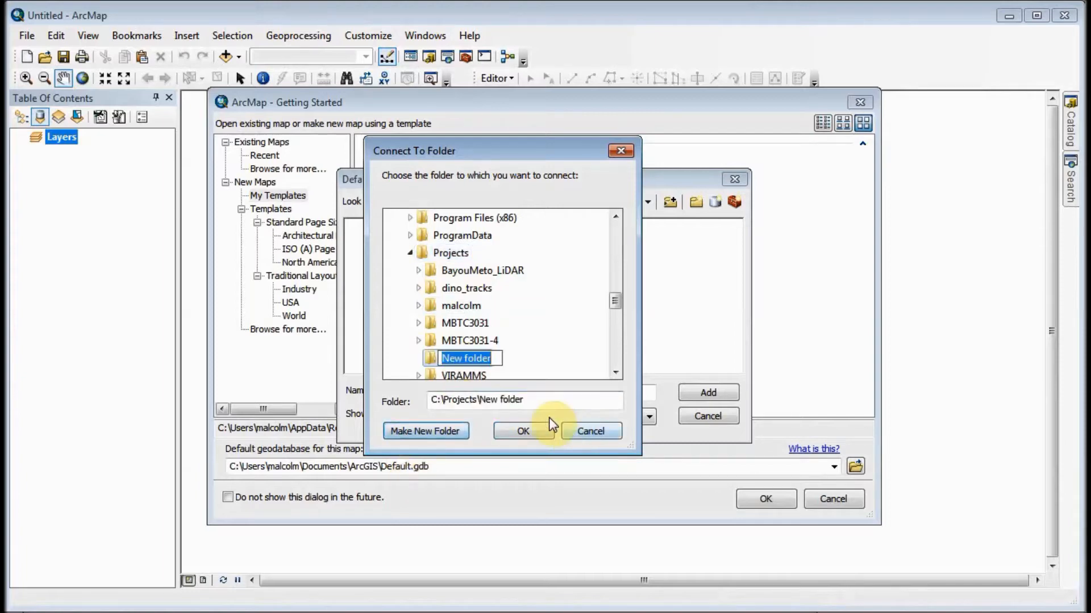
text(Fire)
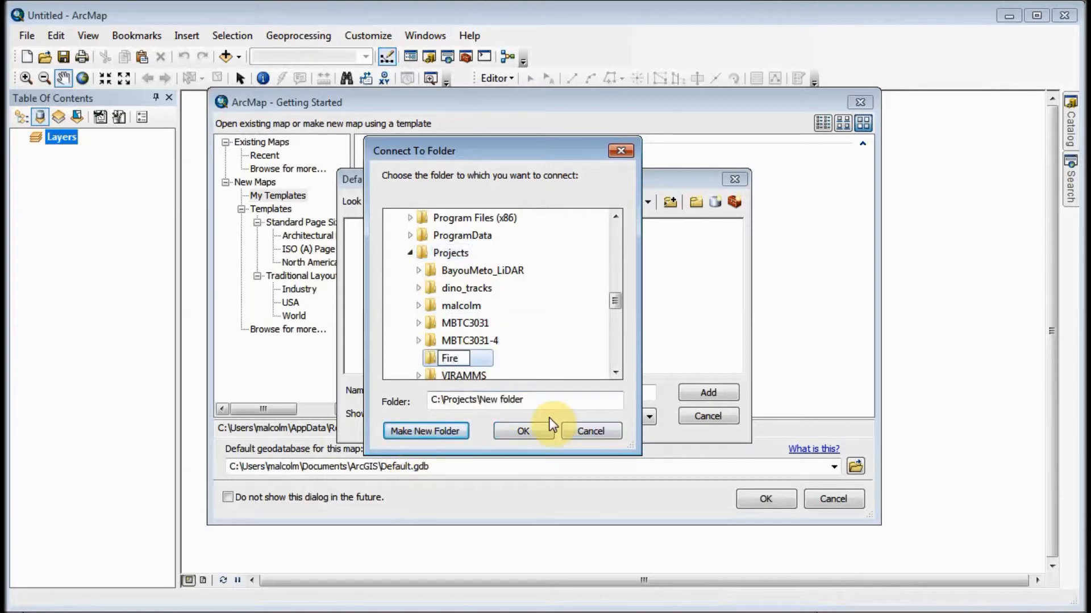
text(HydrantProject)
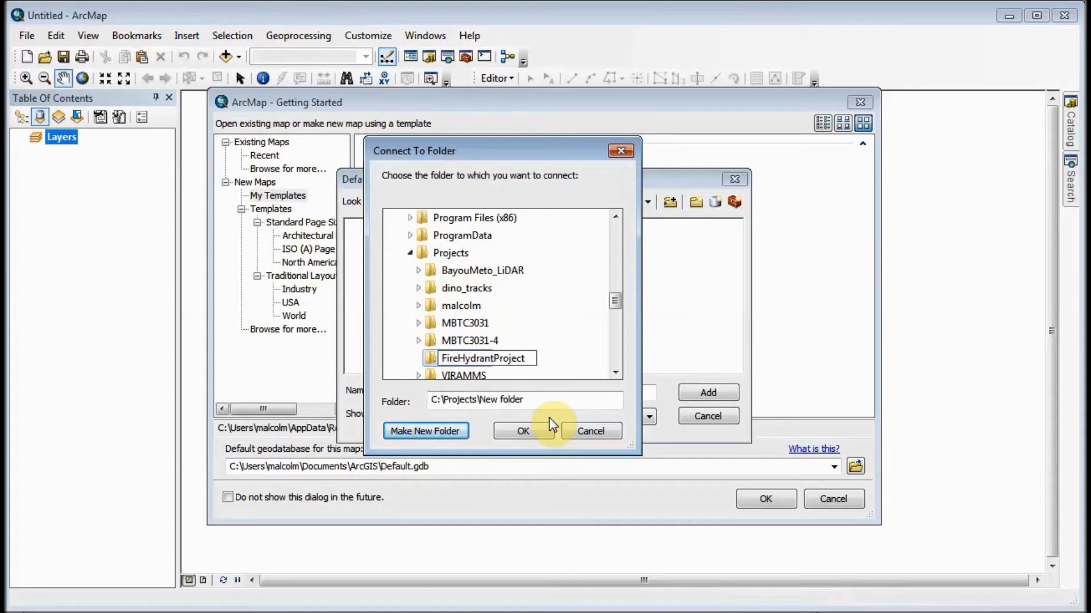
key(Return)
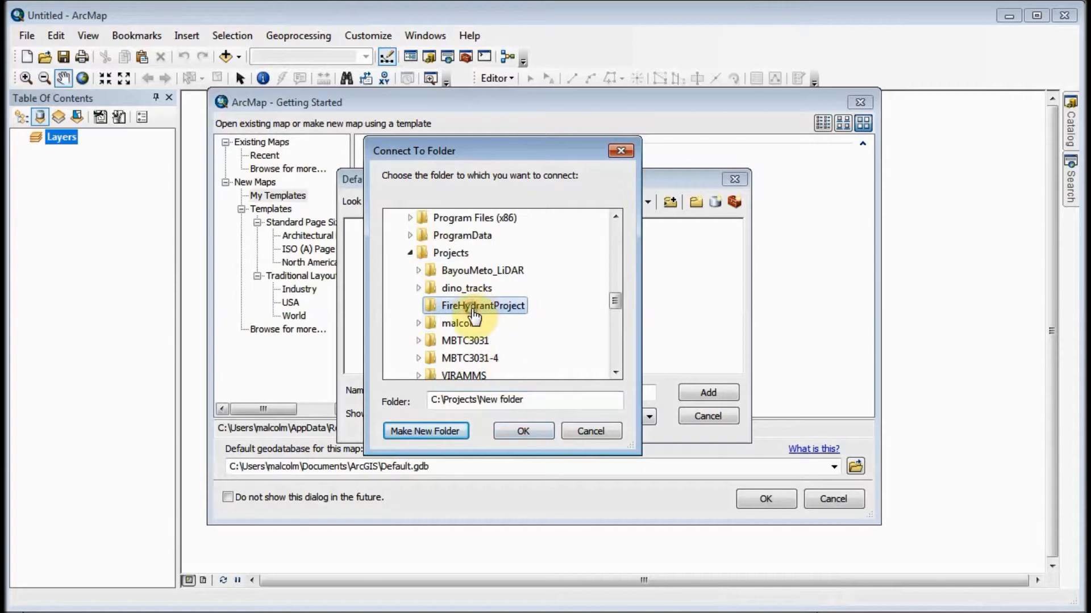
- Select the FireHydrantProject folder under C:\Projects and connect to it
click(472, 291)
scroll(540, 291, down, 2)
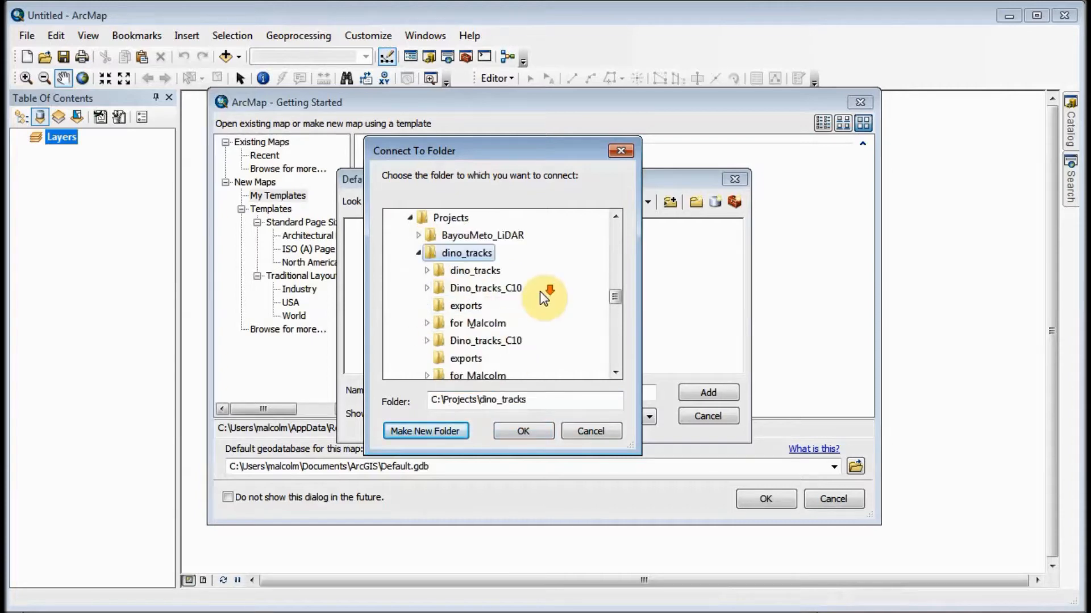
click(417, 252)
click(455, 271)
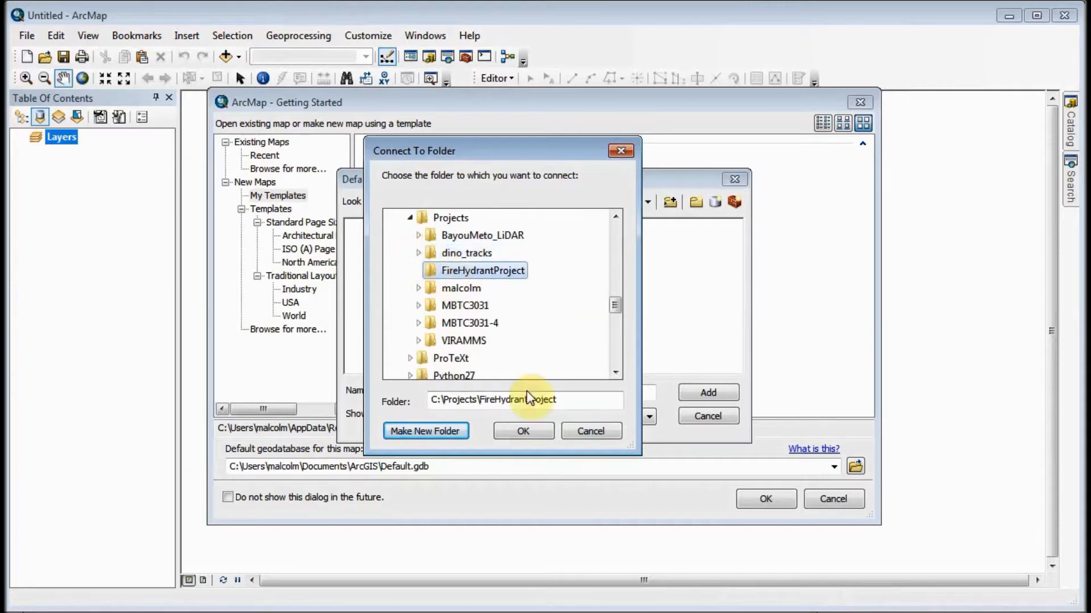
click(519, 430)
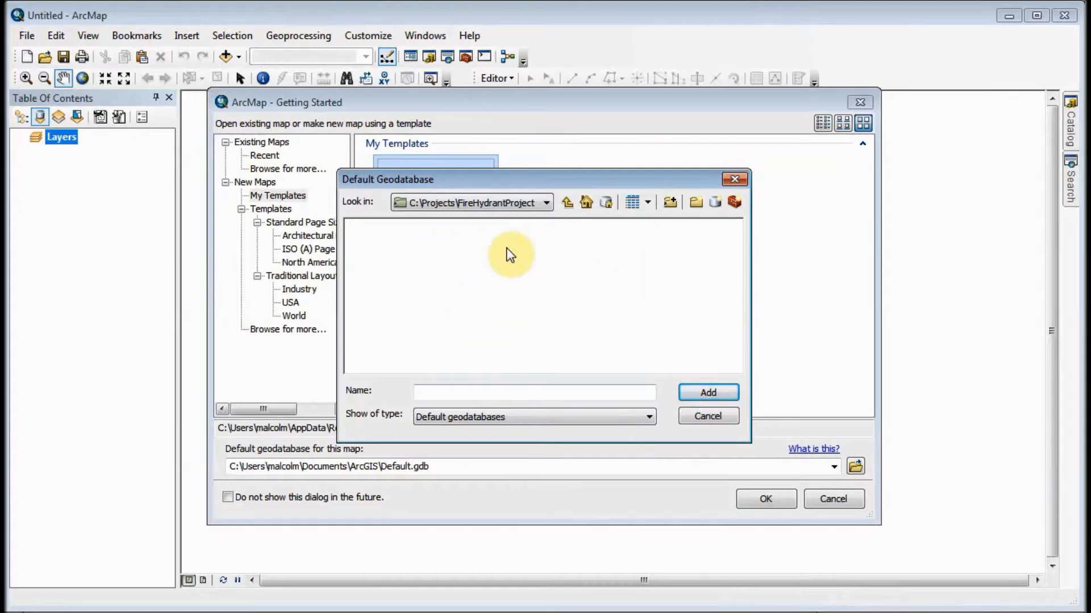
- Create a new file geodatabase named FireHydrants in the FireHydrantProject folder
click(714, 203)
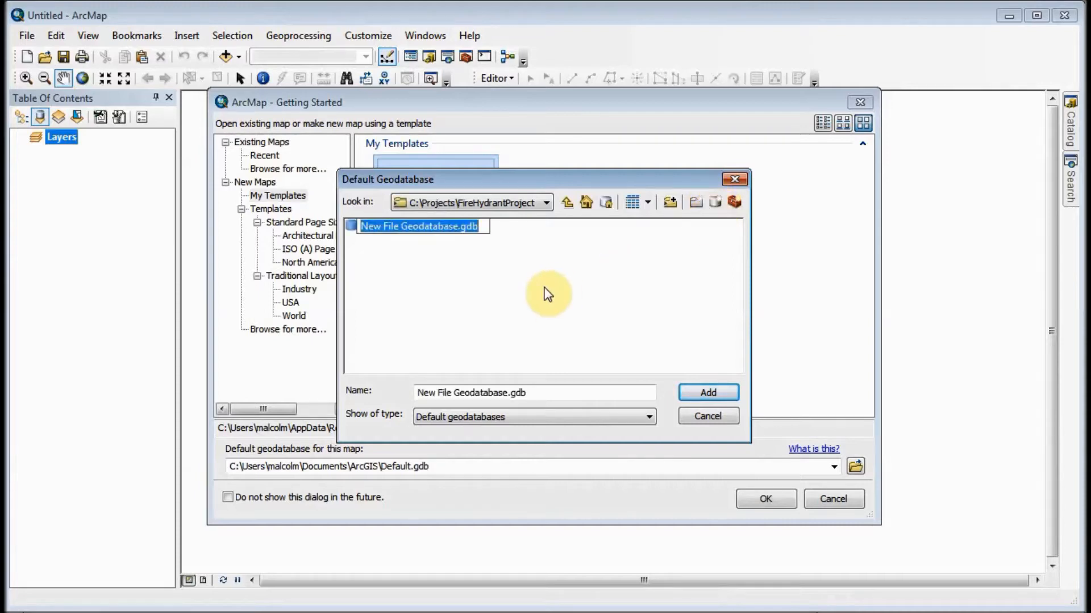
text(FireHy)
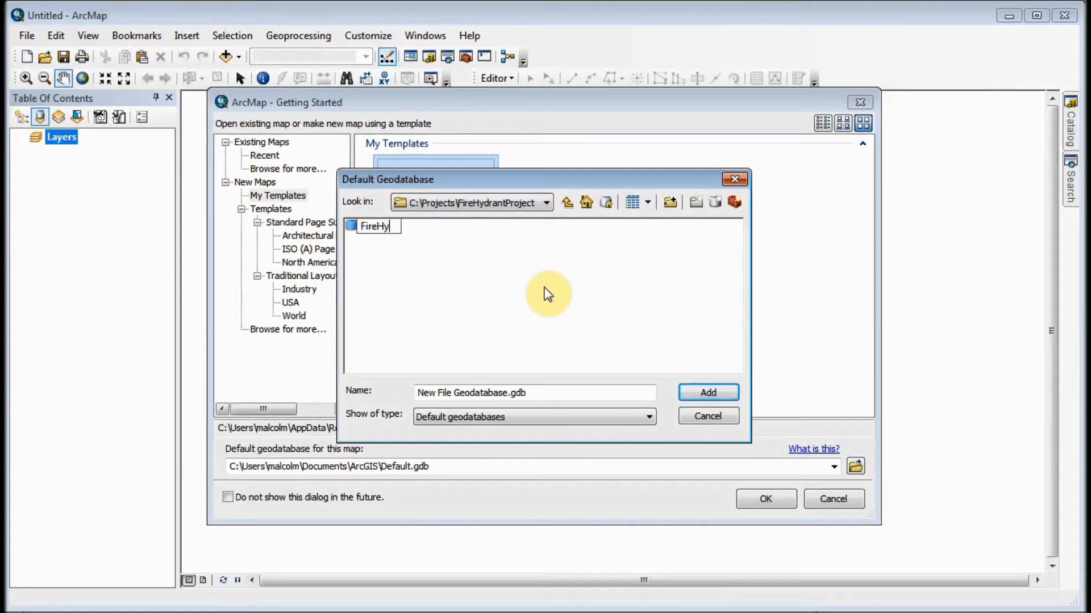
text(drants)
key(Return)
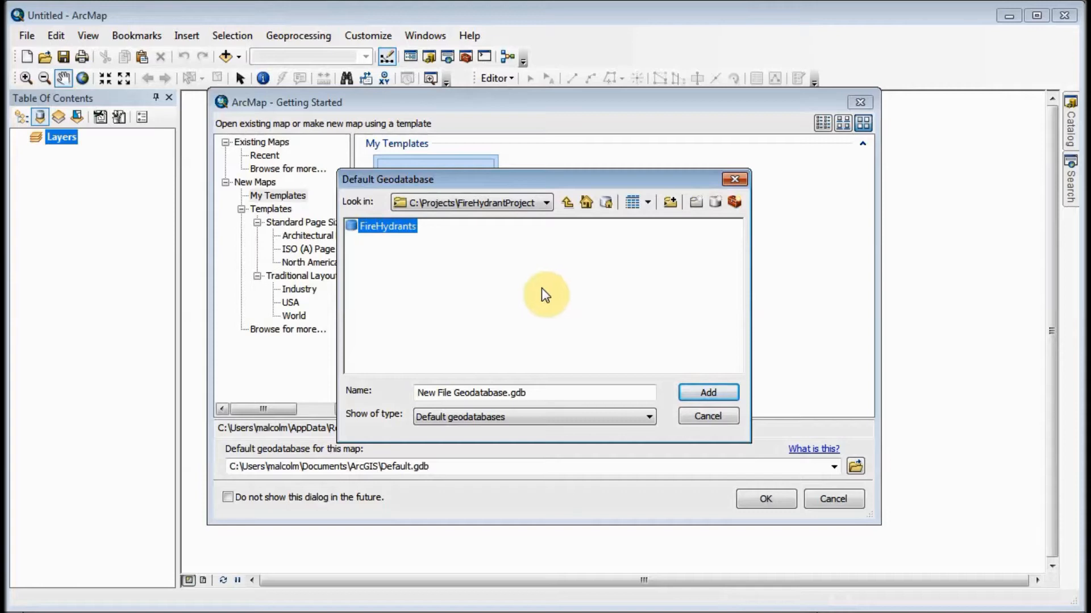
- Set FireHydrants.gdb as the default geodatabase and create the blank map
click(388, 226)
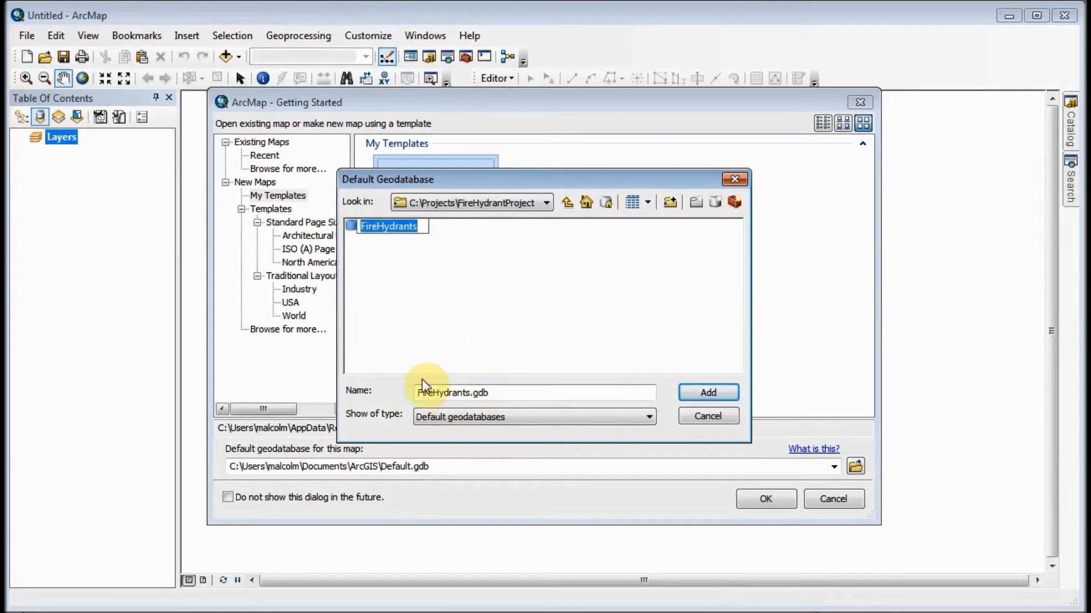
click(717, 396)
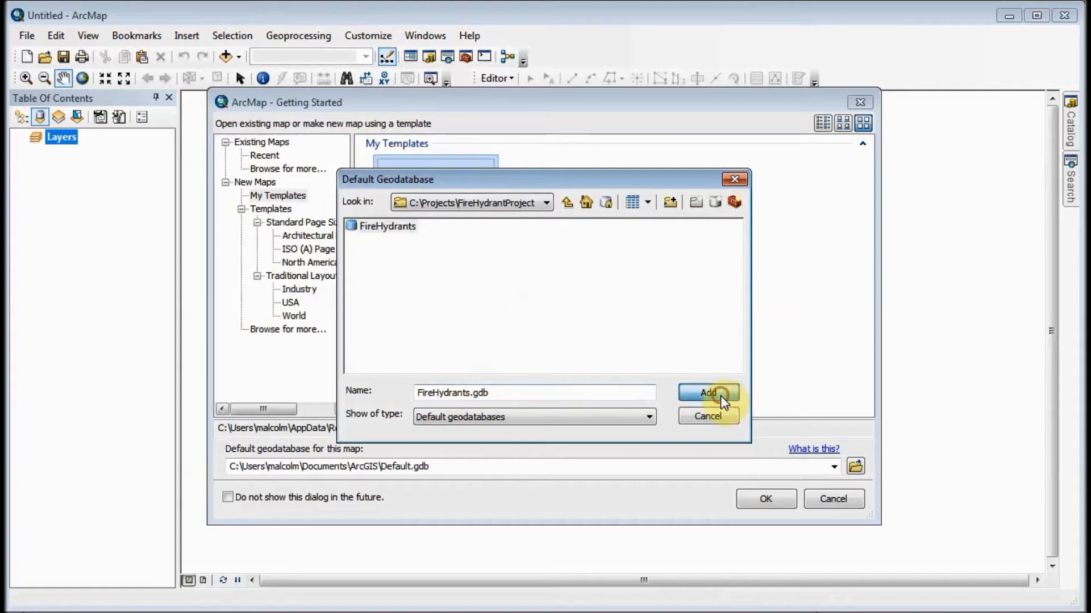
click(767, 499)
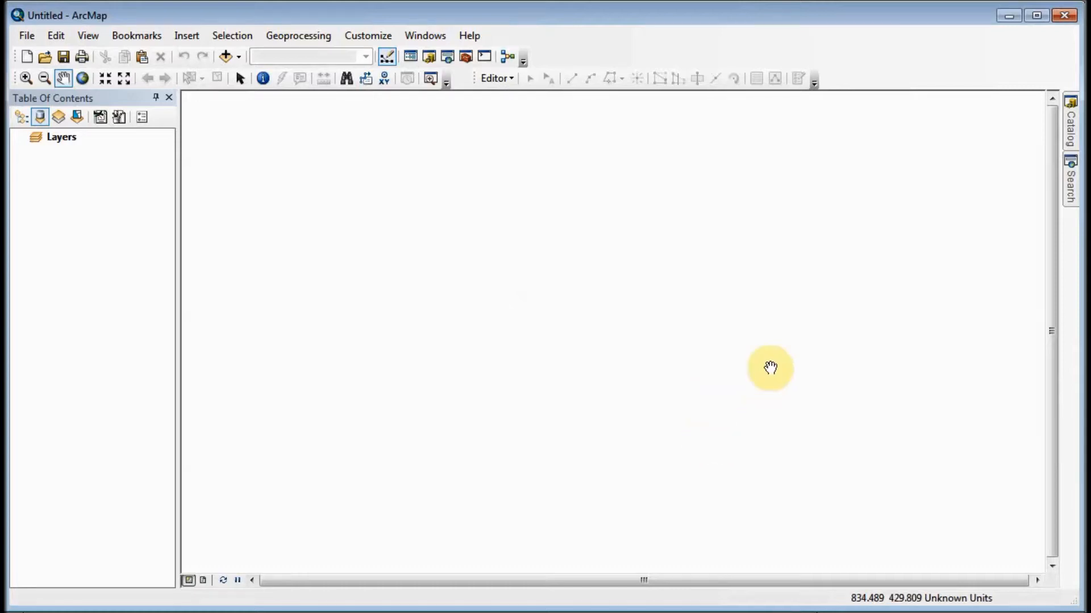
- Add the World Street Map basemap to the blank map
click(239, 56)
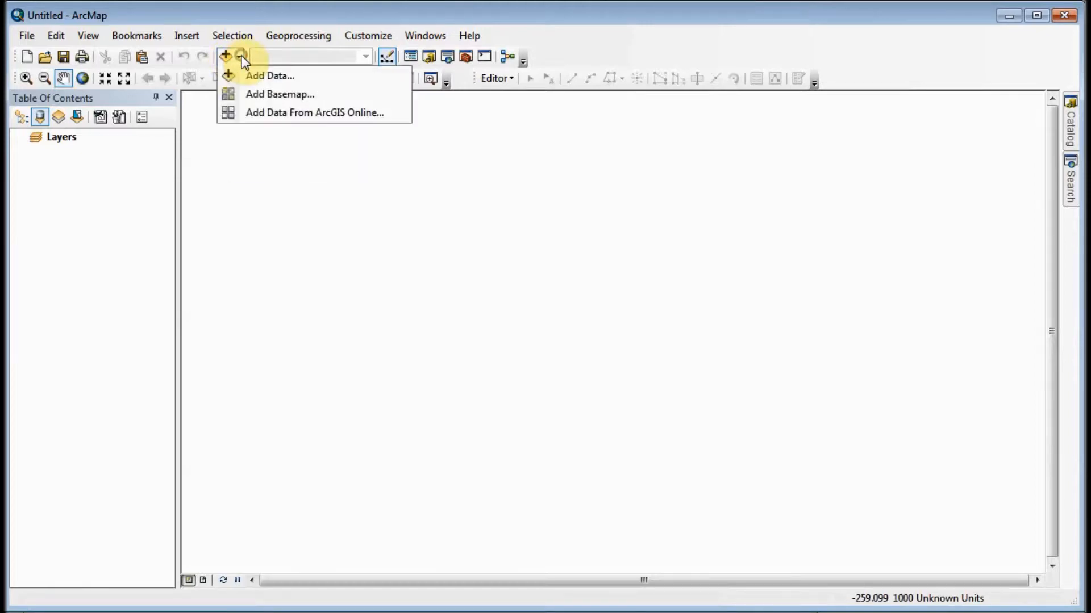
click(261, 94)
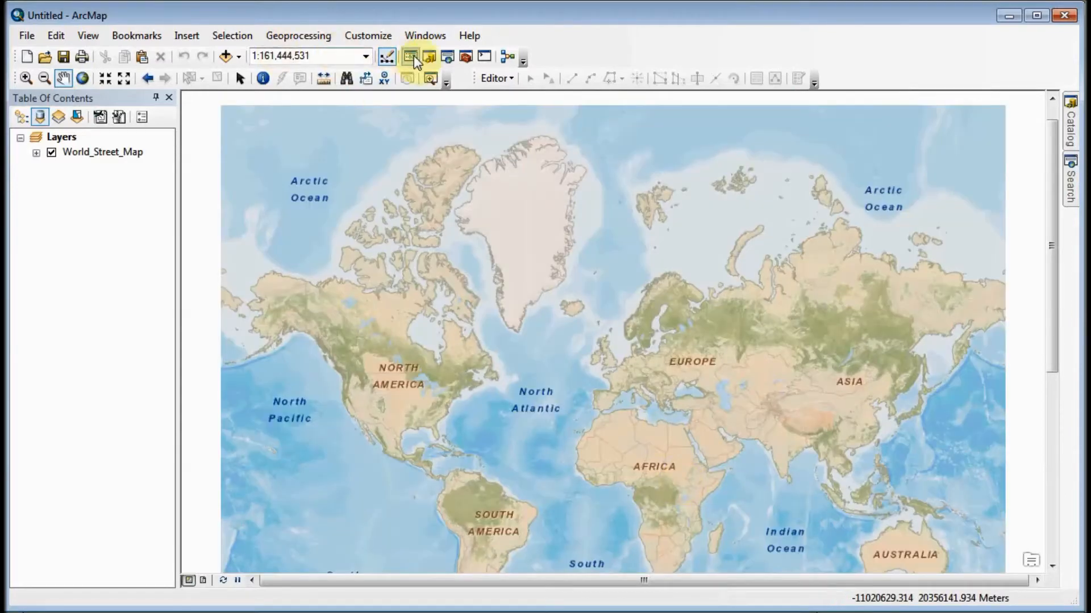
- Find the location "fayetteville, ar" using the World Geocode Service (ArcGIS Online) locator
click(348, 81)
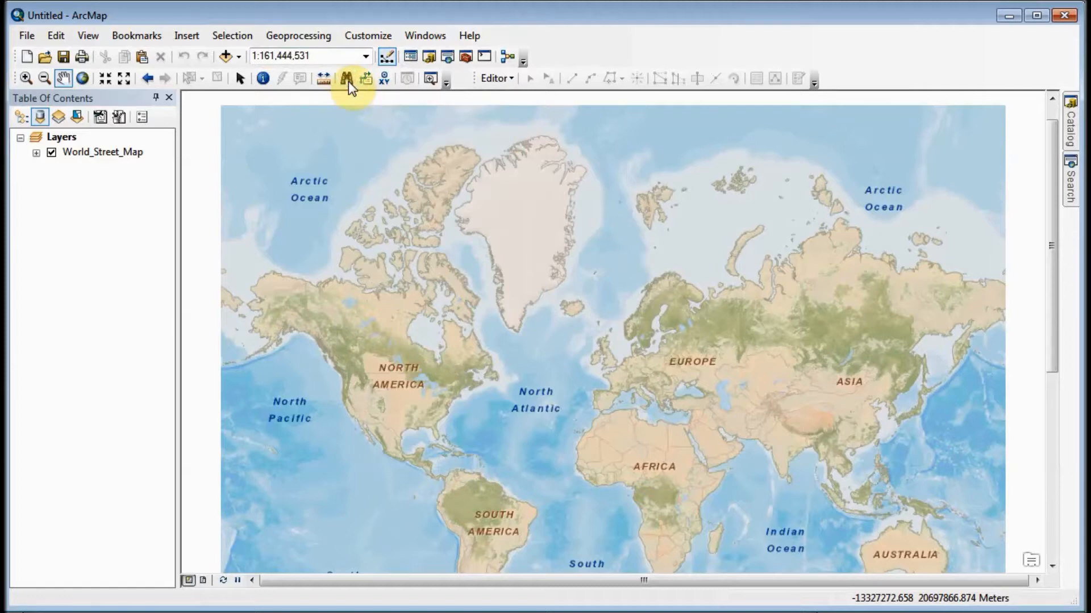
click(349, 81)
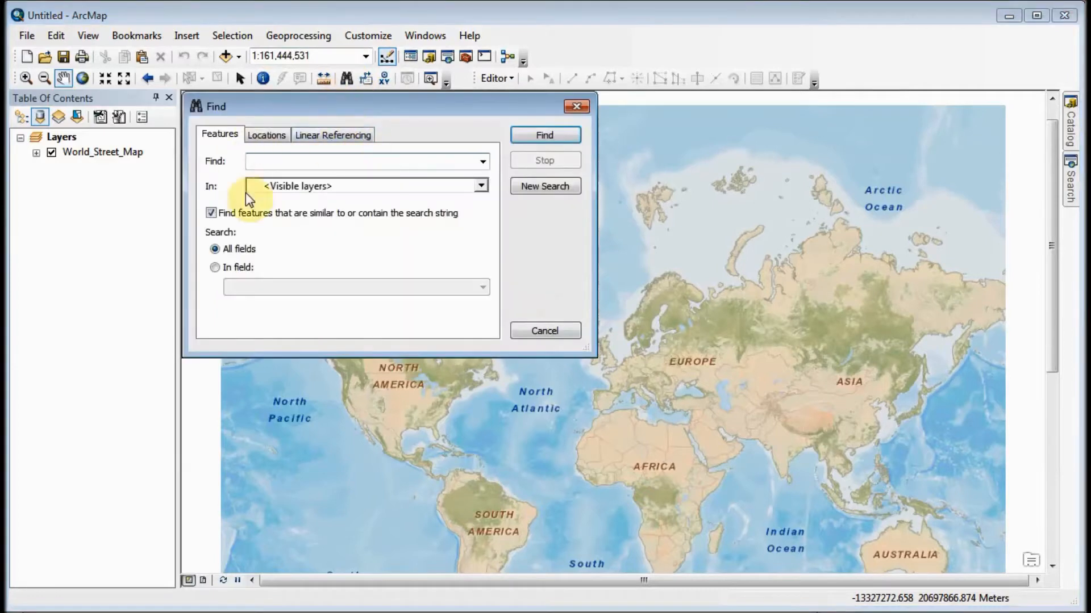
click(268, 137)
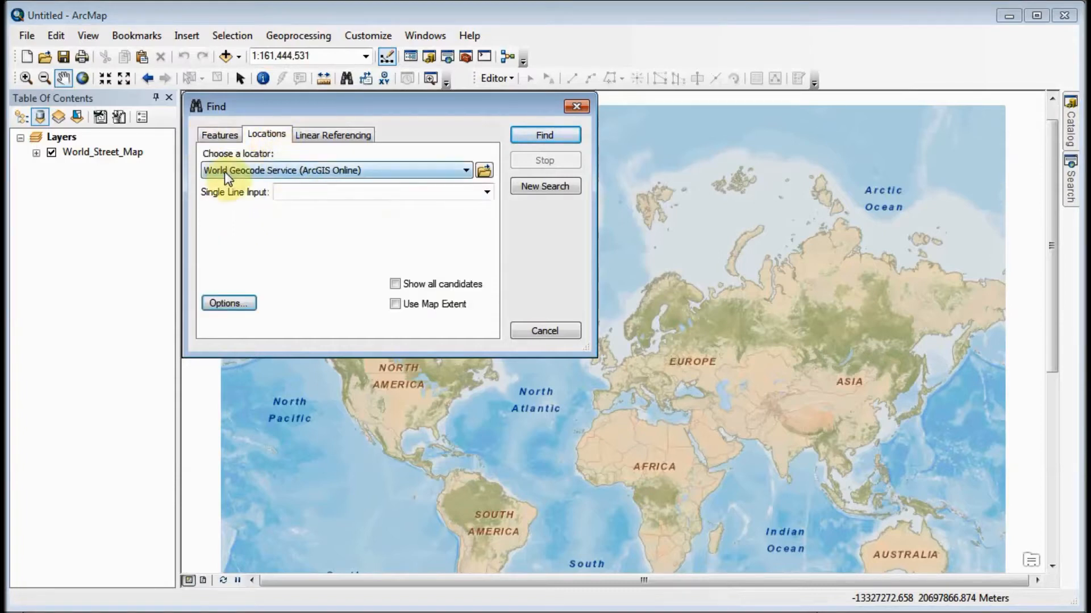
click(298, 193)
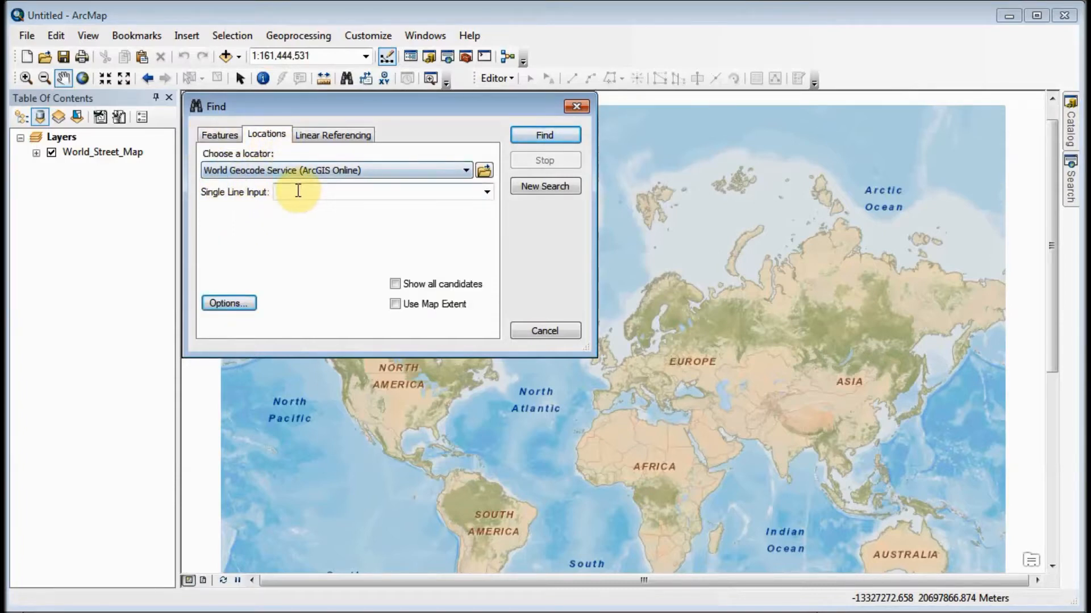
text(fayetteville, ar)
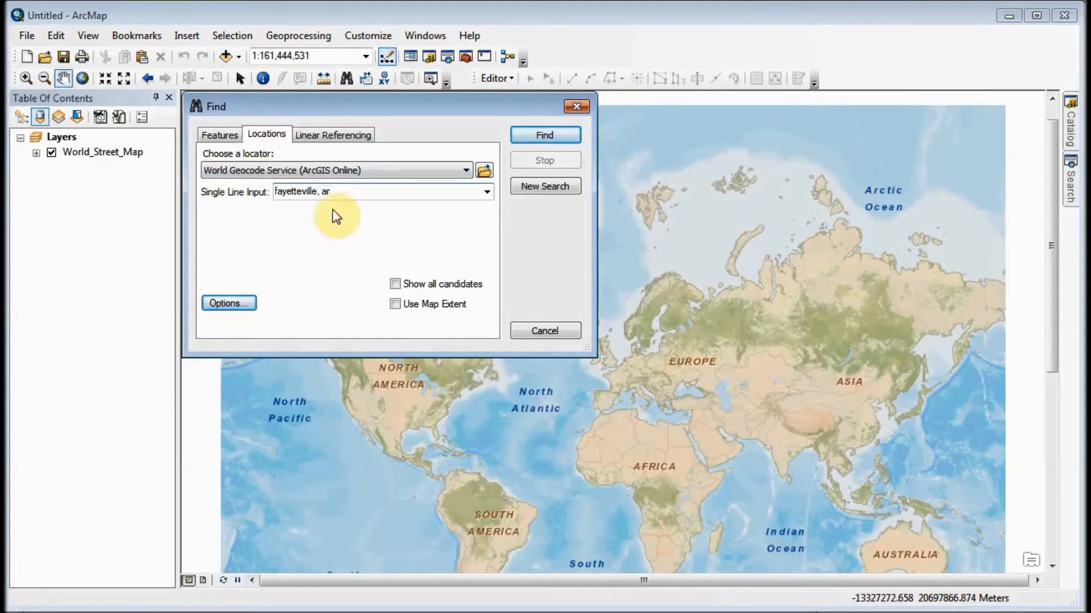
click(543, 137)
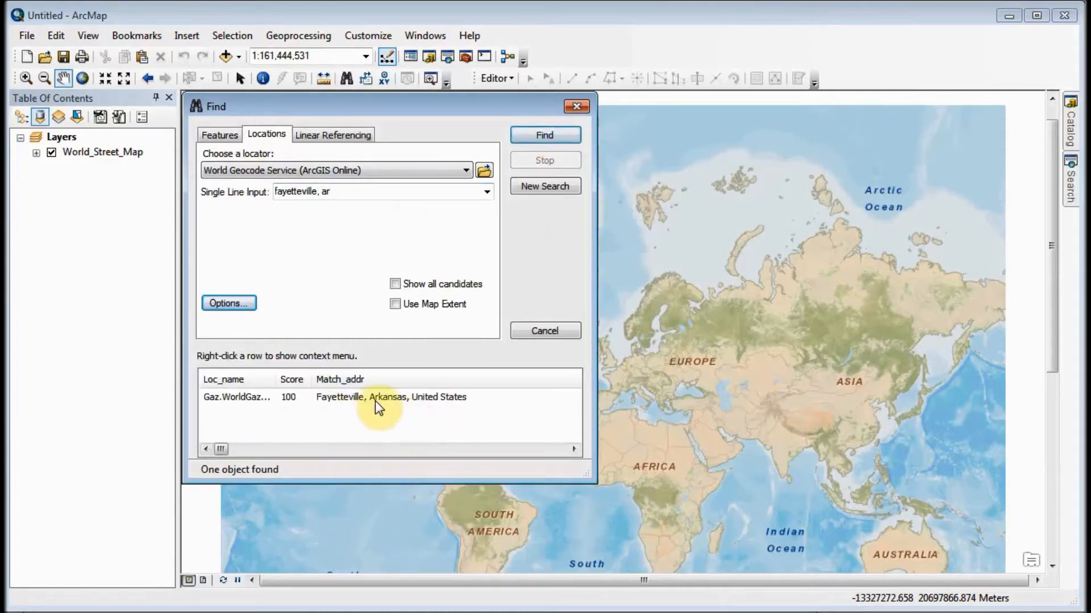
- Zoom the map to the Fayetteville, Arkansas match and close the Find dialog
click(347, 396)
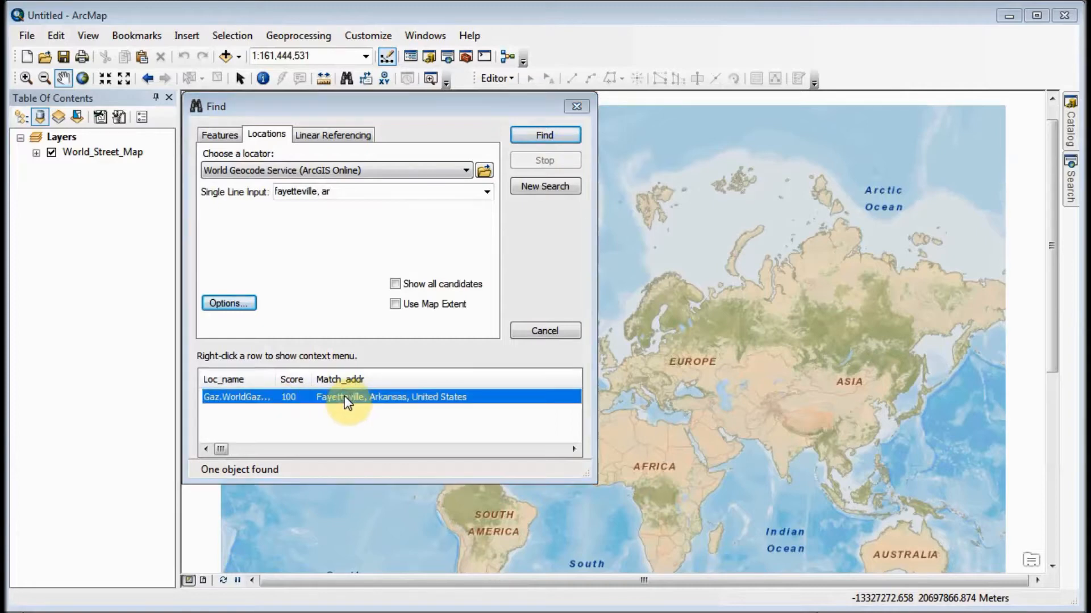
right_click(344, 396)
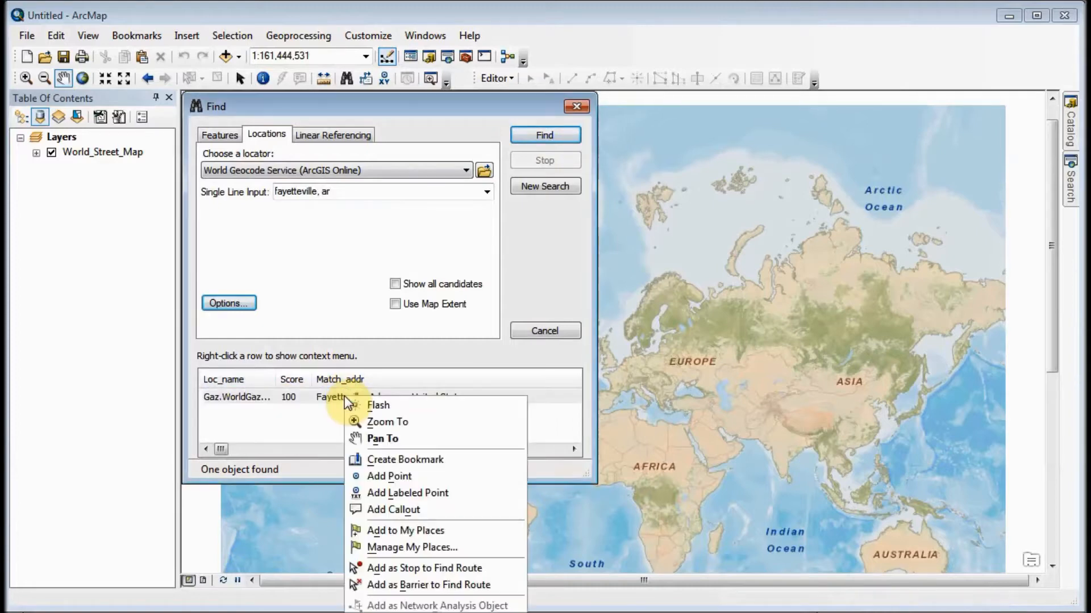
click(368, 421)
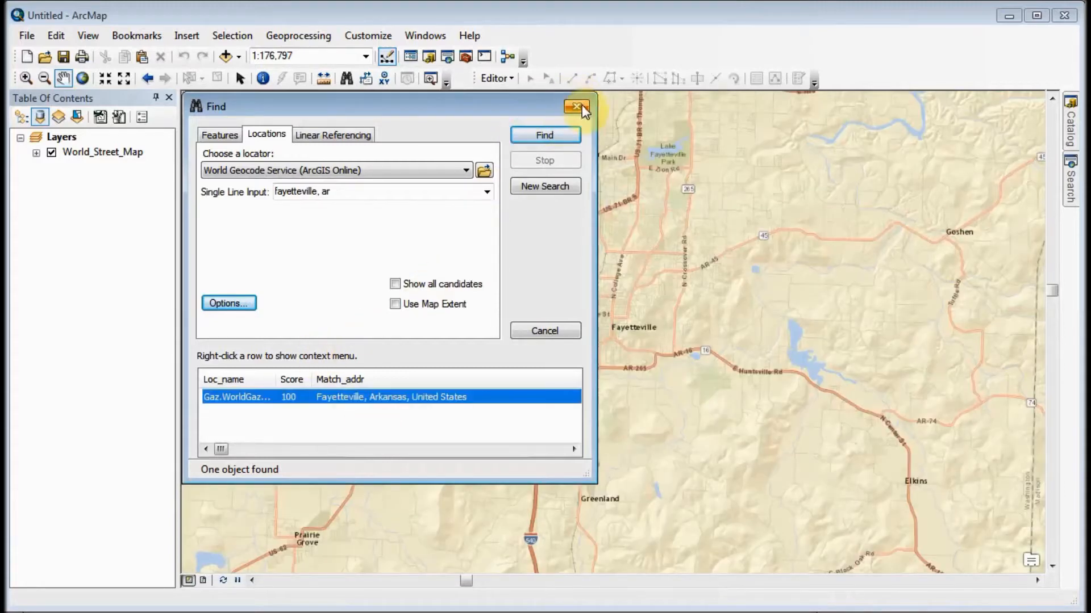
click(580, 106)
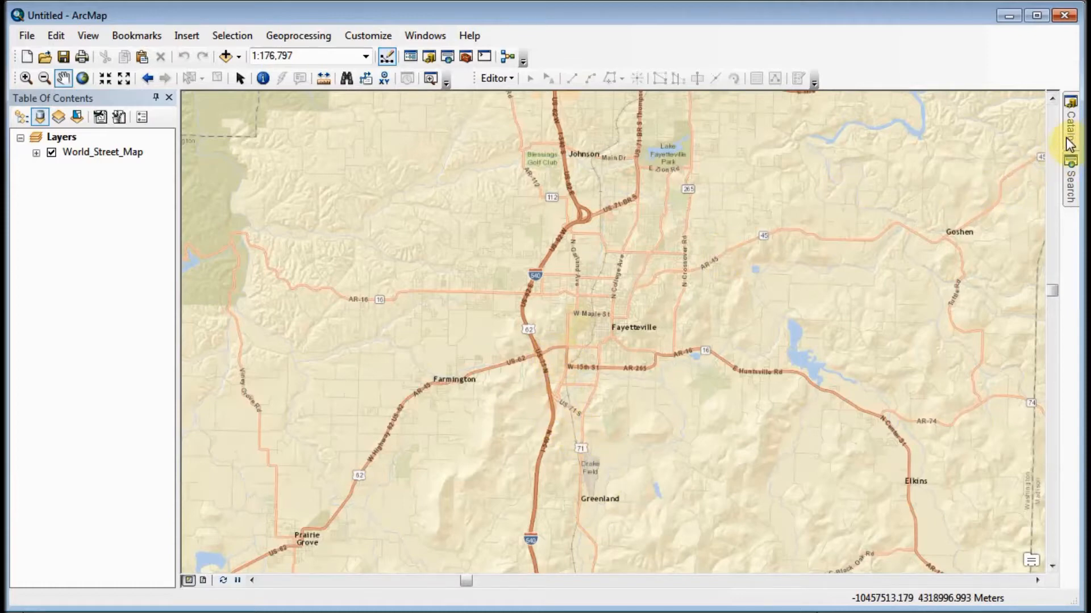
- Open the Catalog and go to the map's default geodatabase, FireHydrants.gdb
click(427, 35)
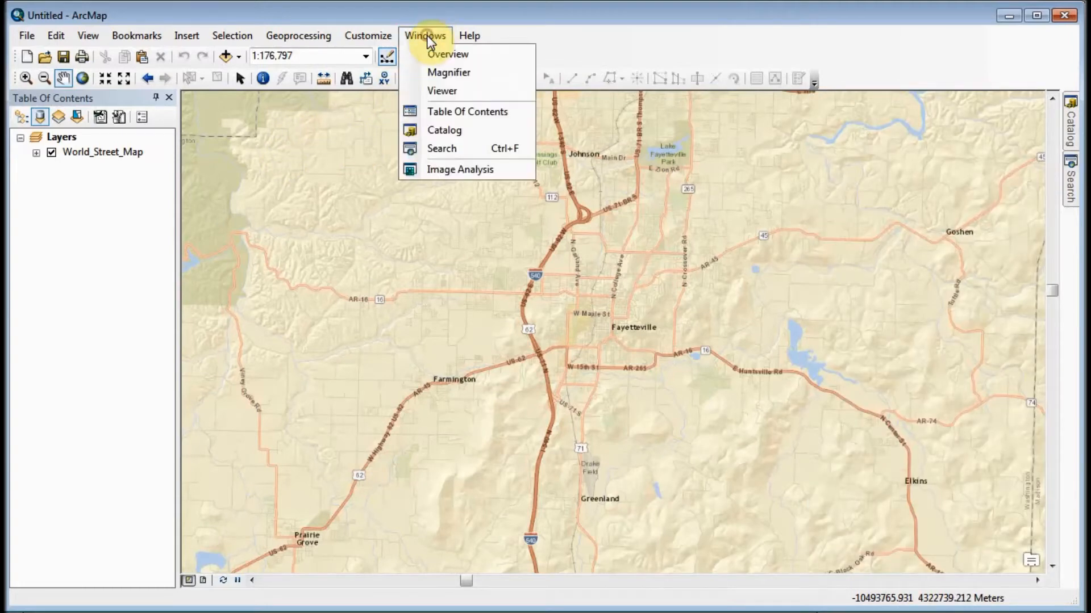
click(489, 16)
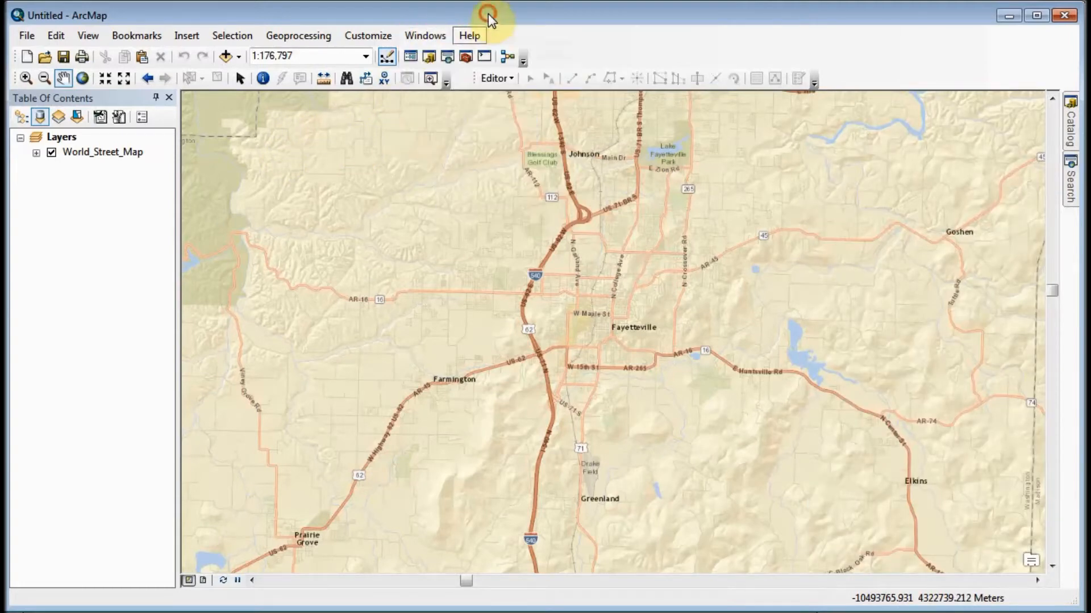
click(429, 57)
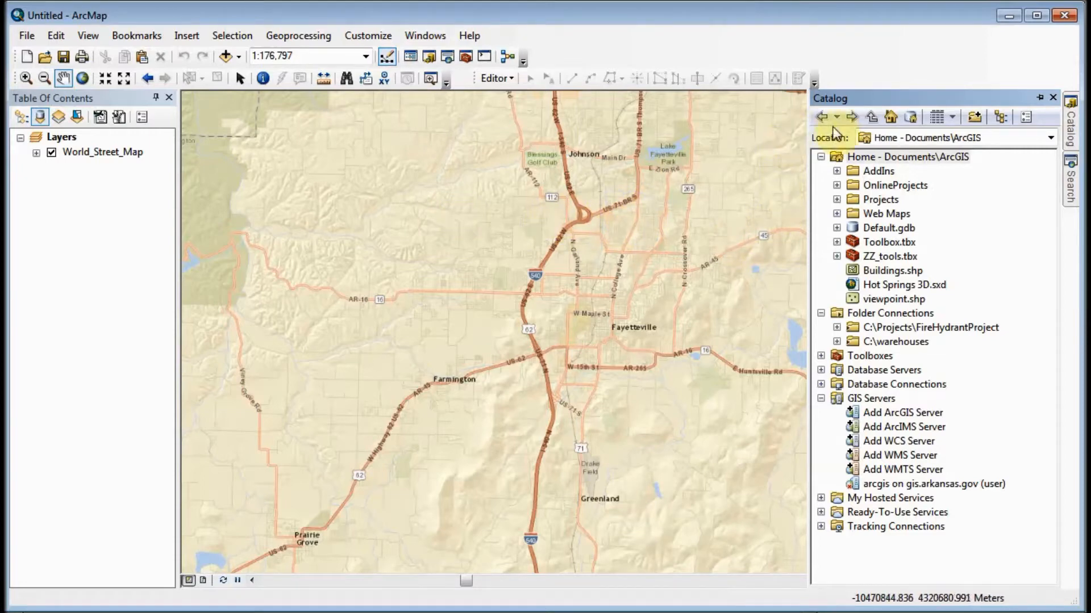
click(909, 117)
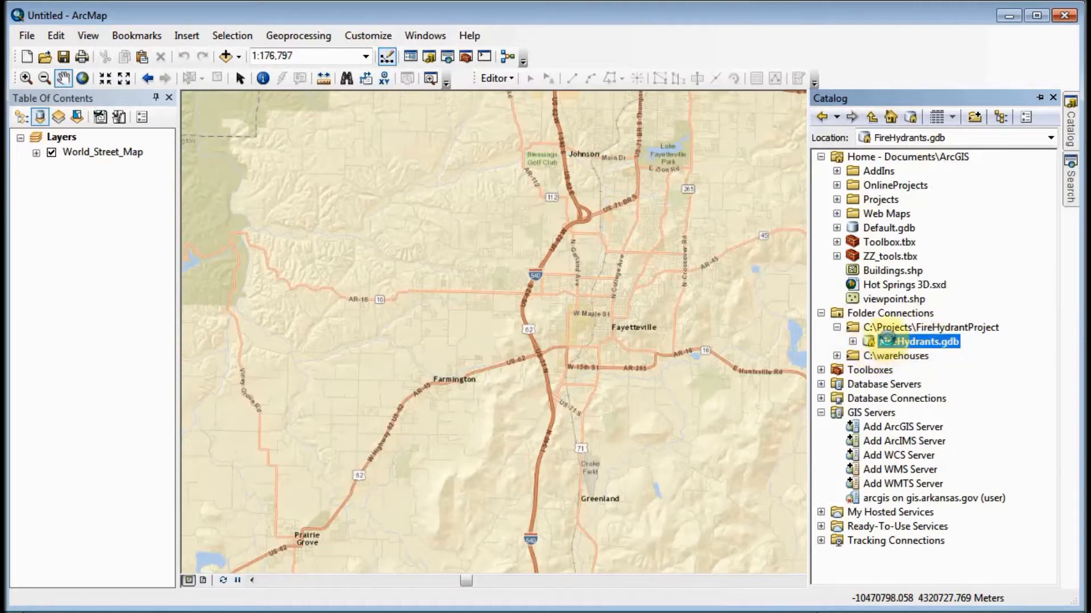
- Start a new feature class in FireHydrants.gdb with the name Hydrants and the alias Fire Hydrants
right_click(888, 340)
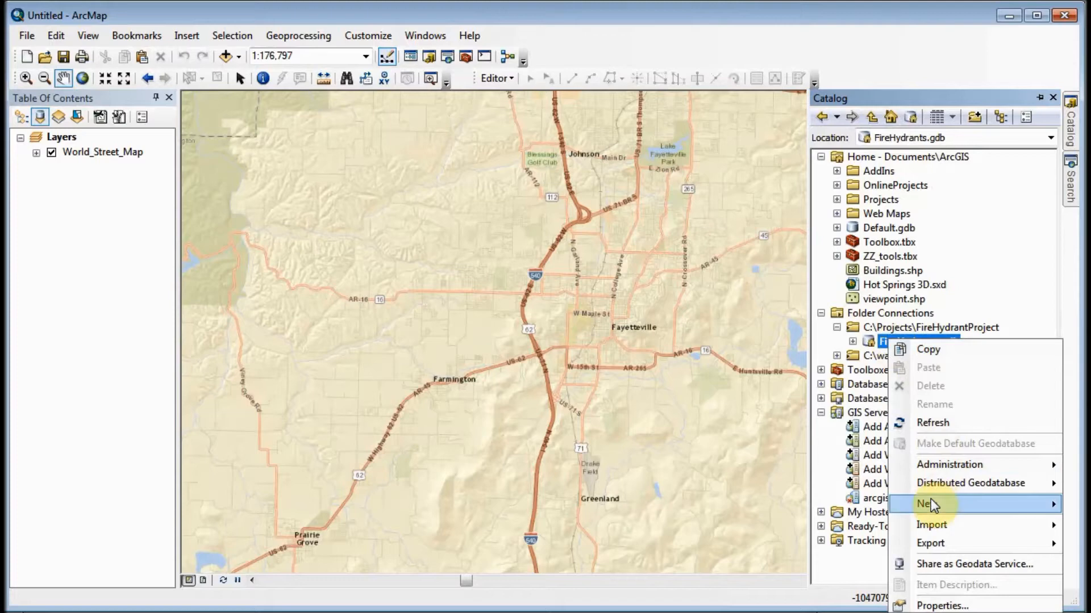
mouse_move(932, 502)
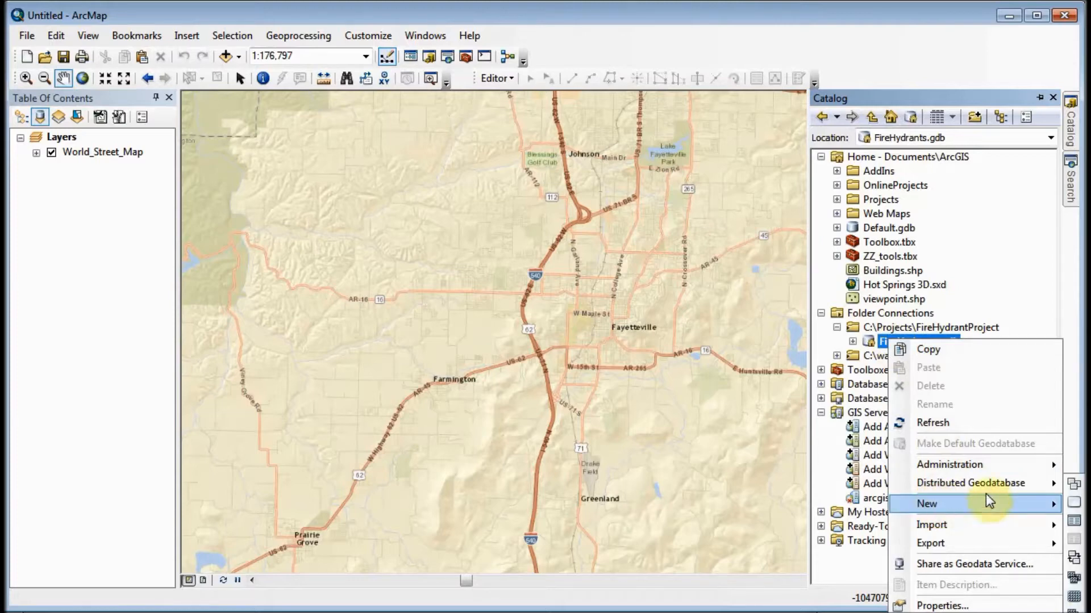
click(1076, 500)
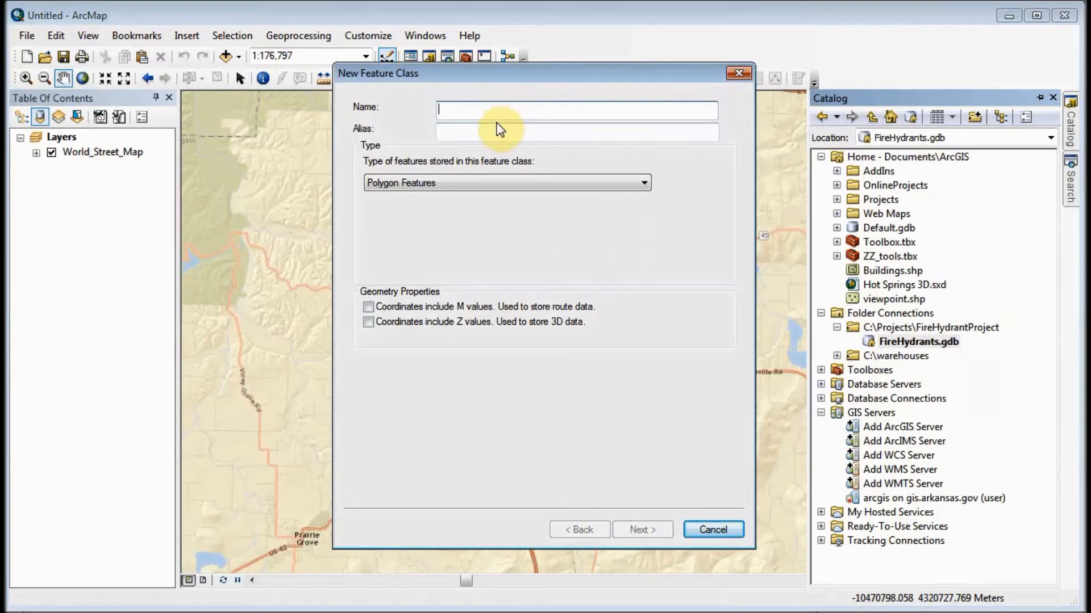
text(F)
key(BackSpace)
text(H)
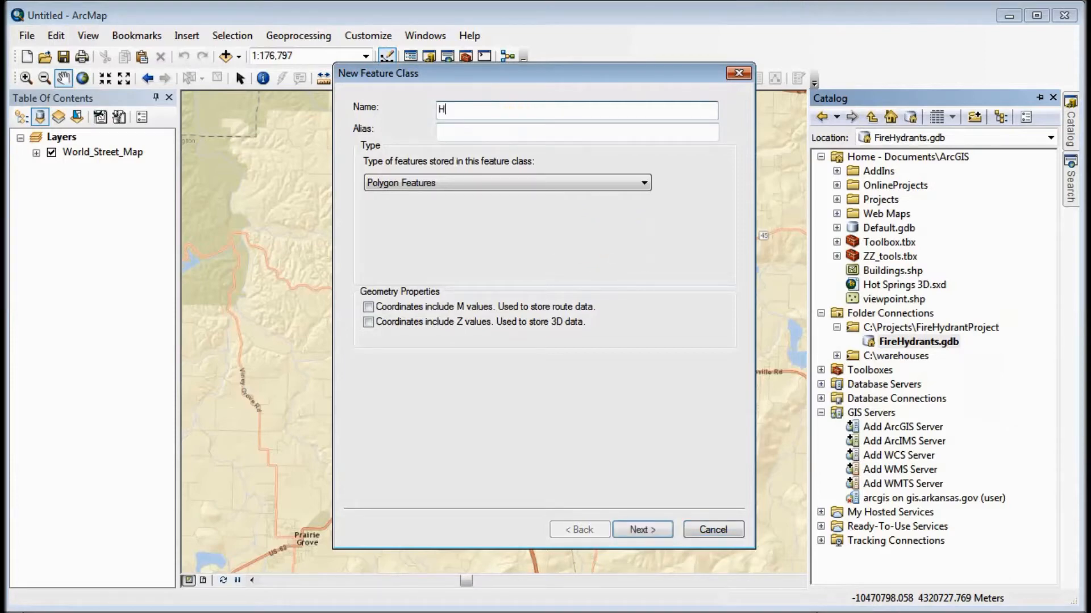
text(ydrants)
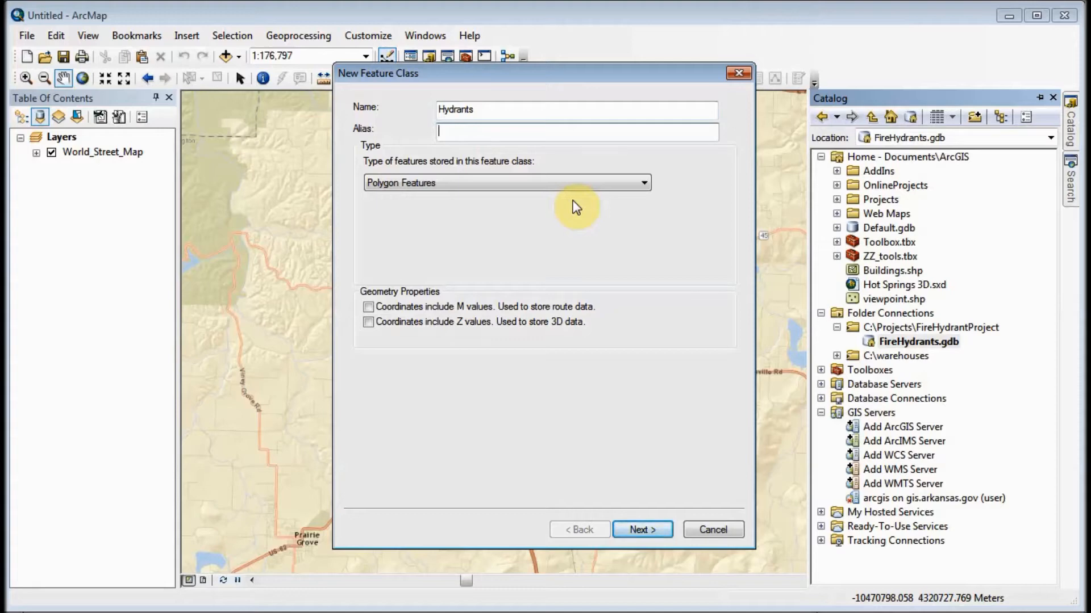
key(Tab)
text(Fire Hydrants)
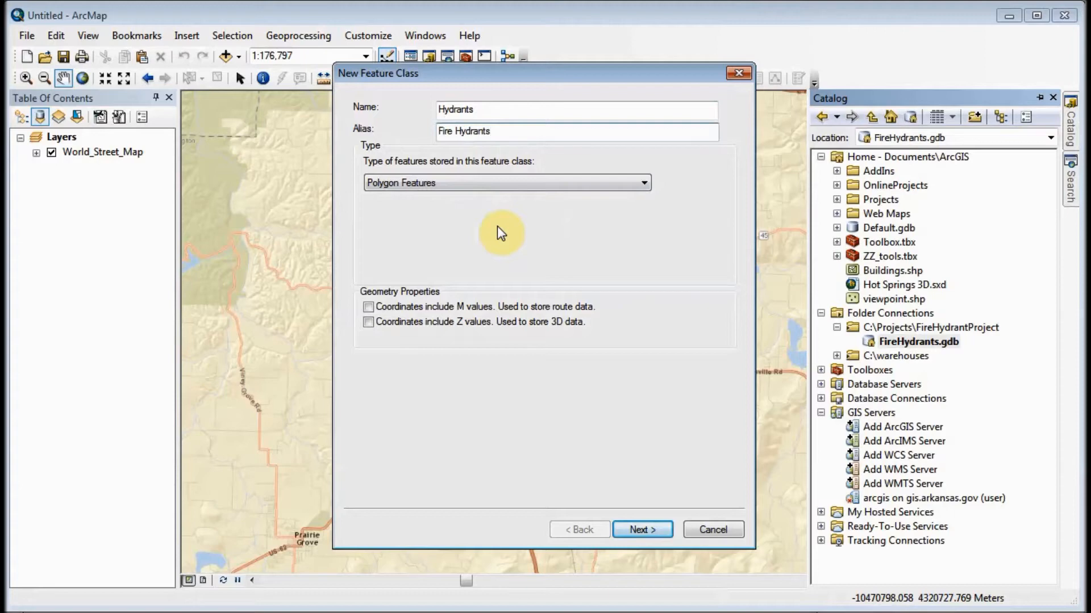
- Set the new feature class to store Point Features and continue to its coordinate system settings
click(542, 183)
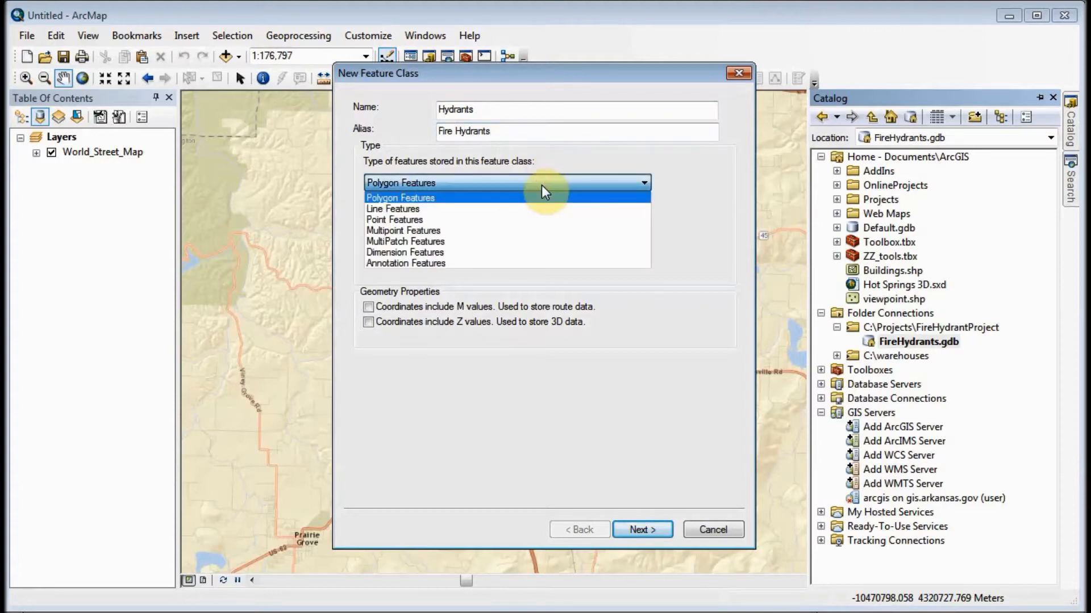
click(520, 218)
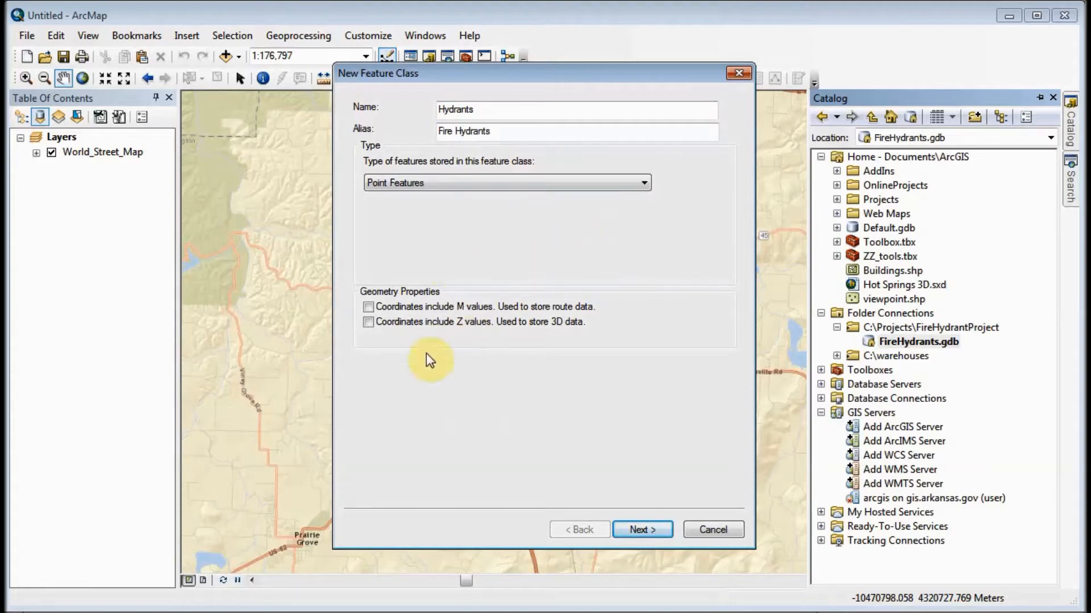
click(657, 531)
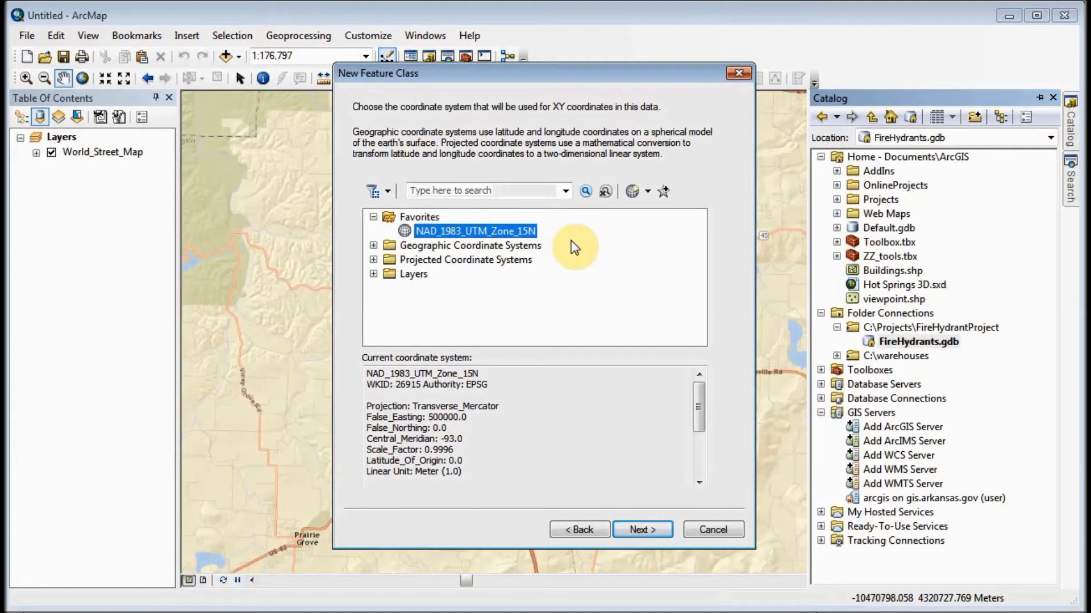
- Choose the projected coordinate system NAD 1983 UTM Zone 15N for the feature class and add it to the favorites
click(373, 260)
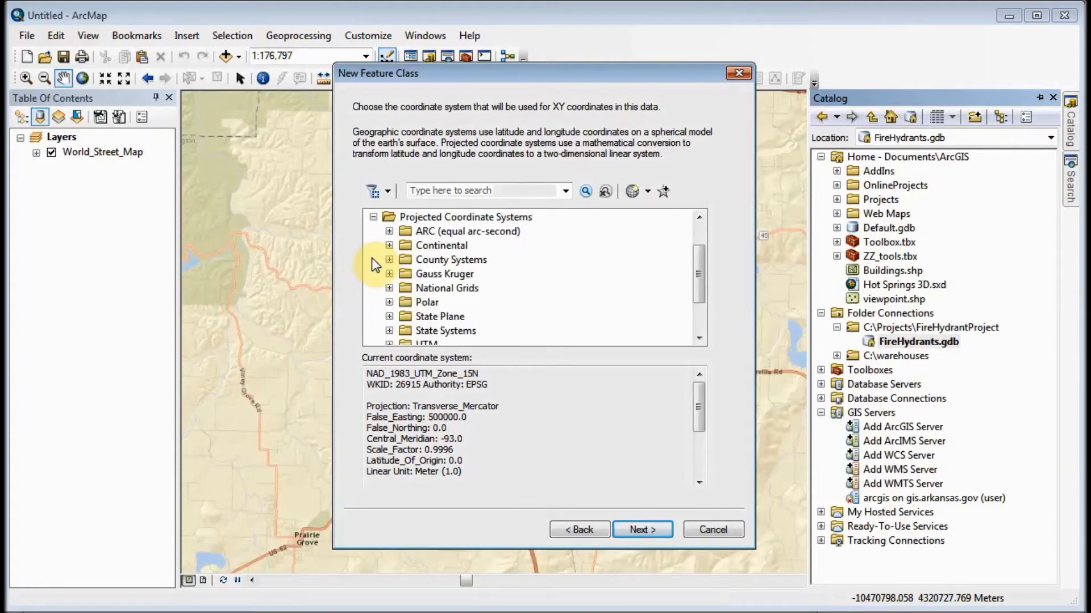
scroll(630, 253, down, 2)
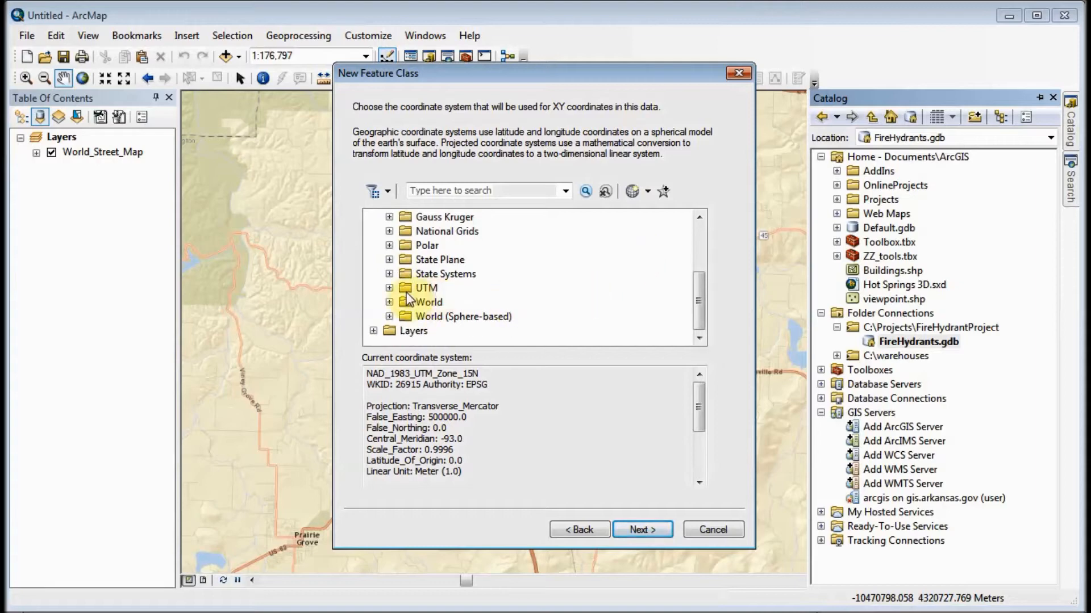
click(389, 288)
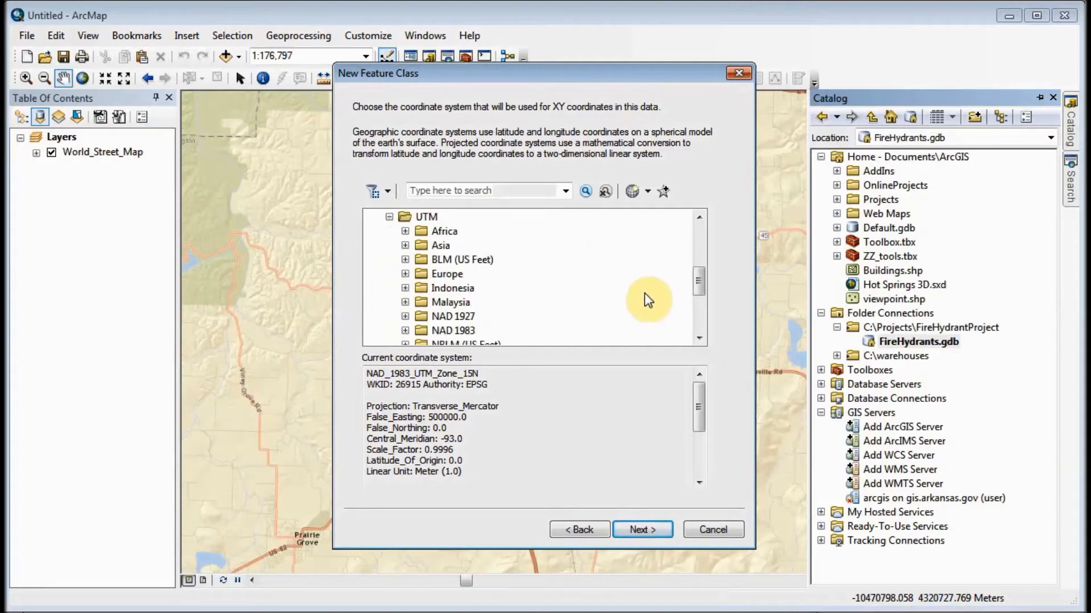
click(404, 330)
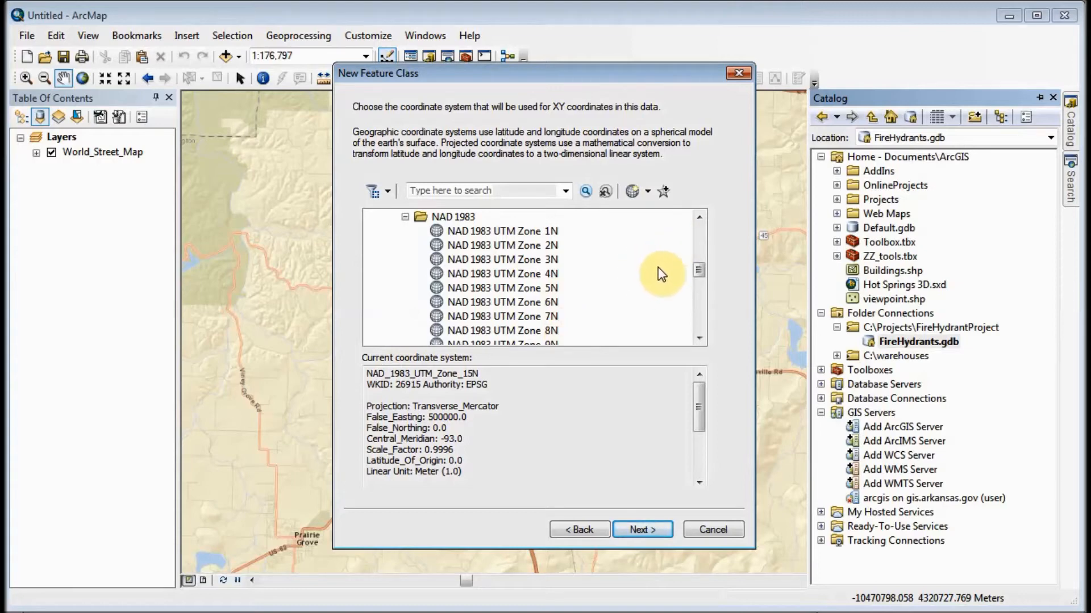
scroll(658, 267, down, 3)
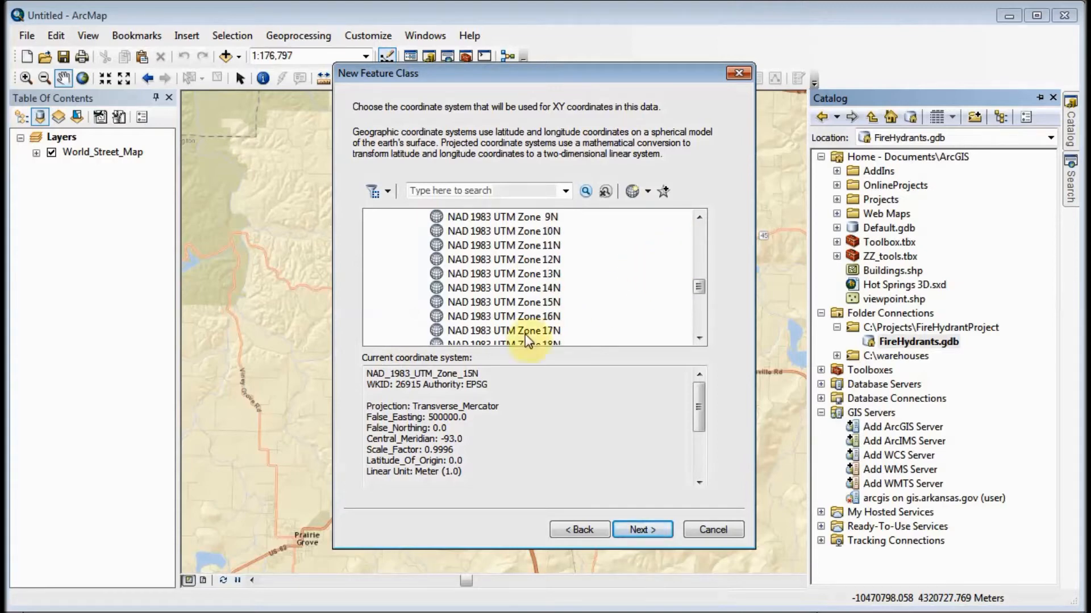
click(507, 302)
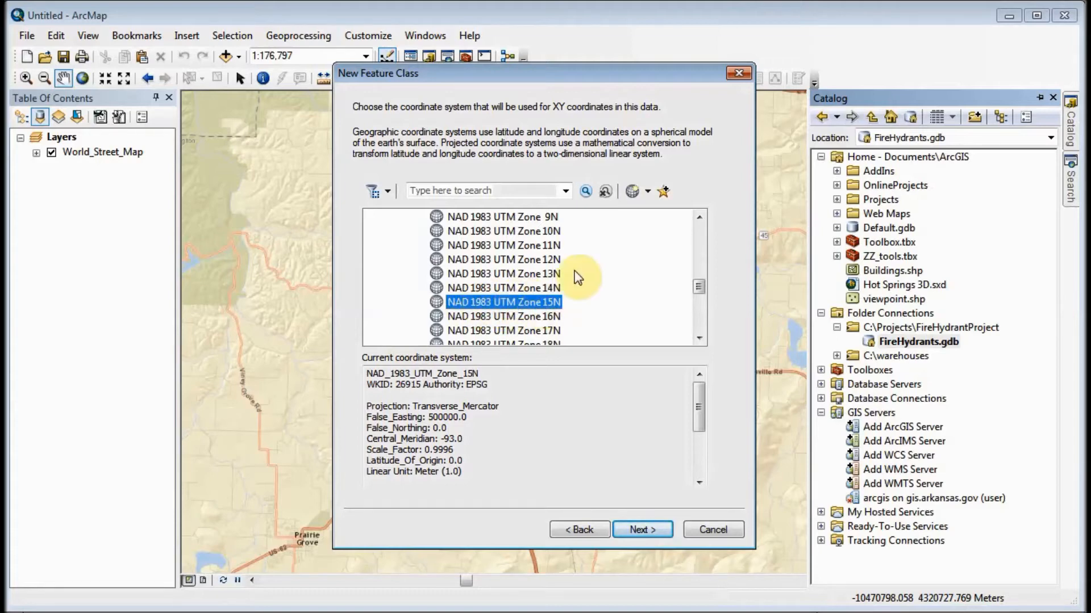
click(665, 194)
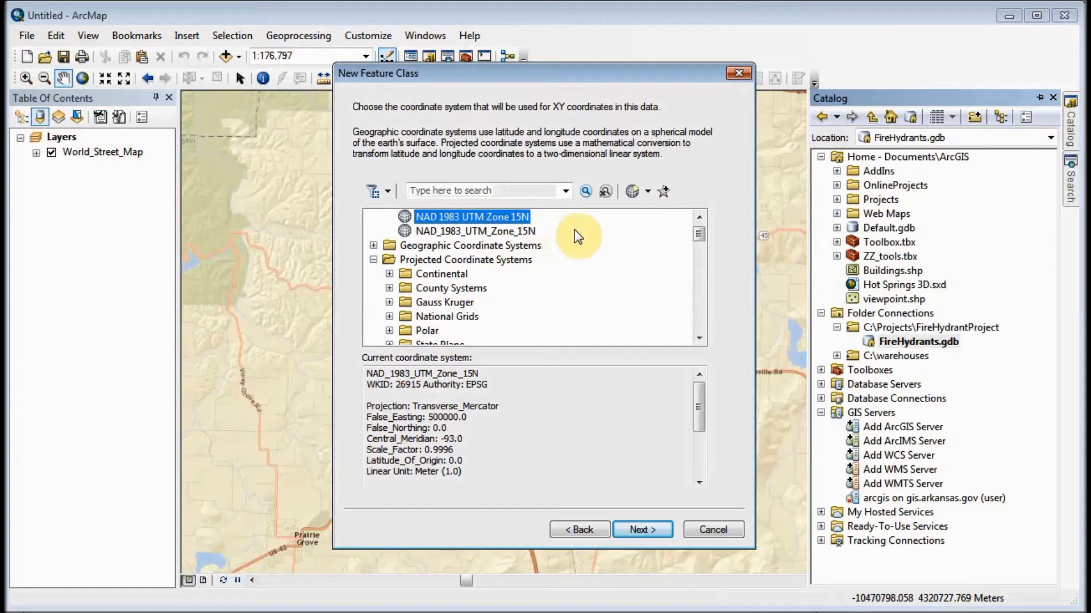
- Accept the coordinate system, the default XY tolerance and the default storage configuration to reach the field definitions
click(654, 527)
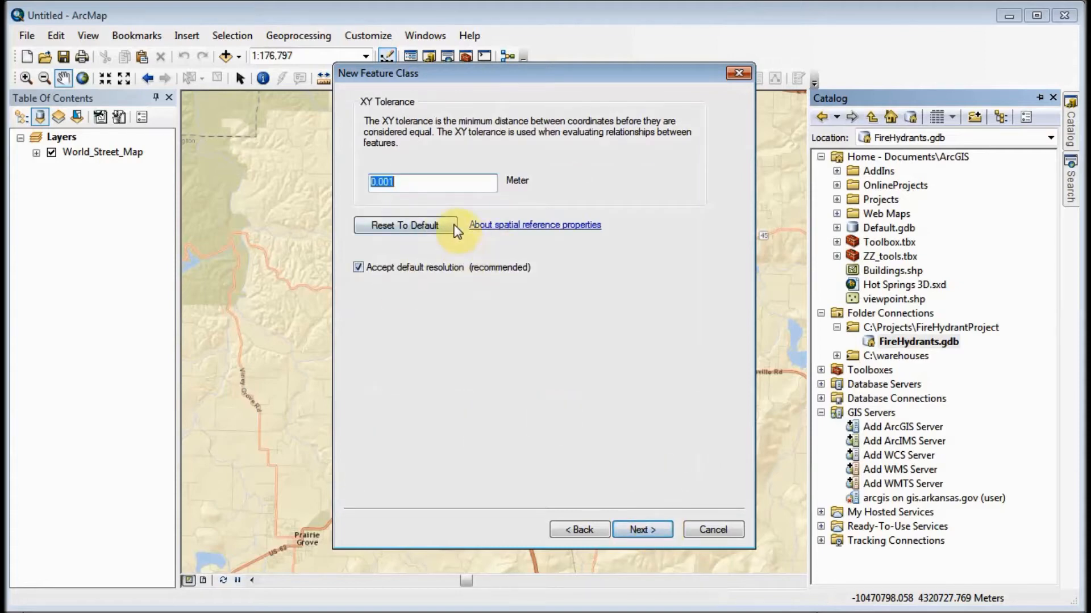
click(637, 531)
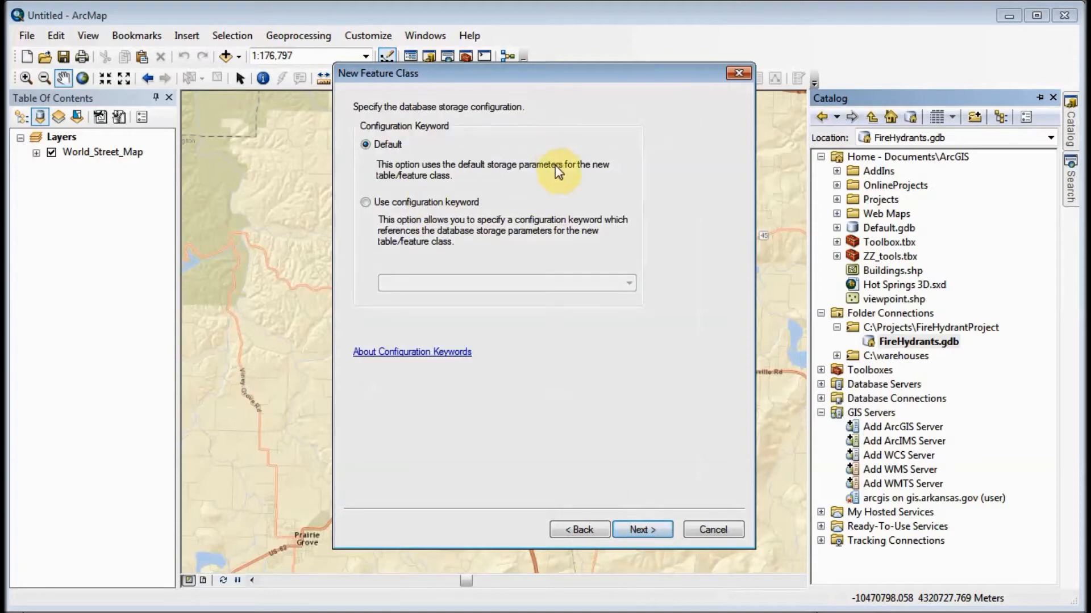
click(645, 530)
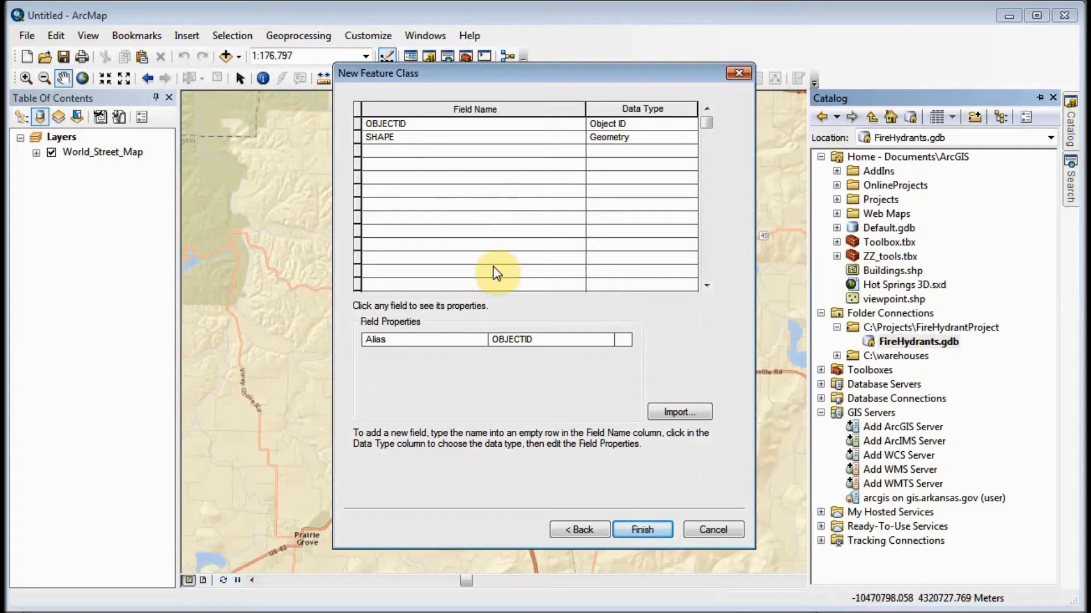
- Add a field named Hydrant_ID with the Long Integer data type
click(391, 152)
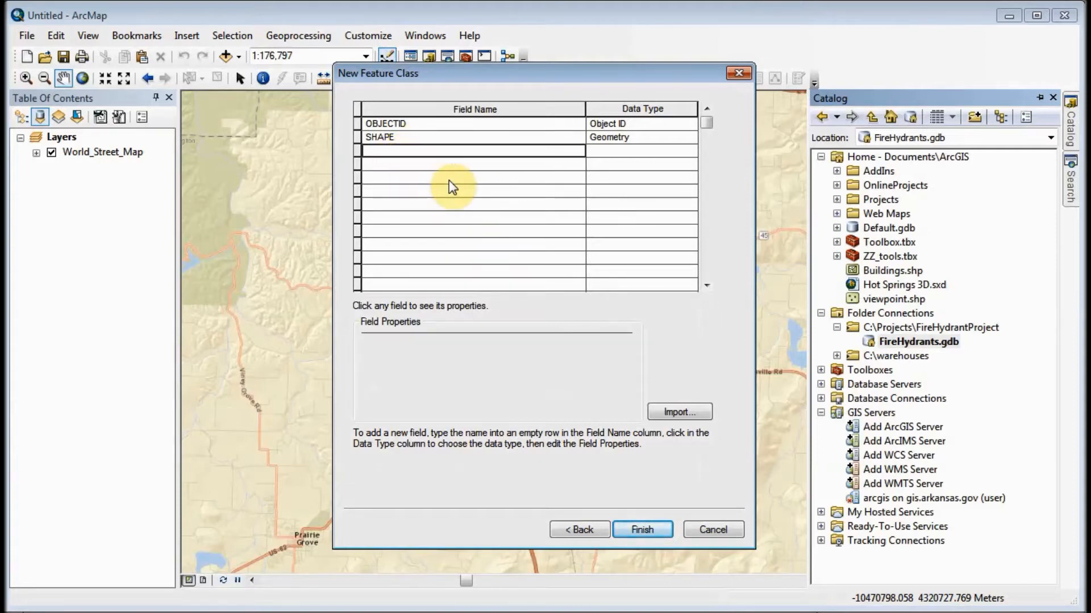
text(Hy)
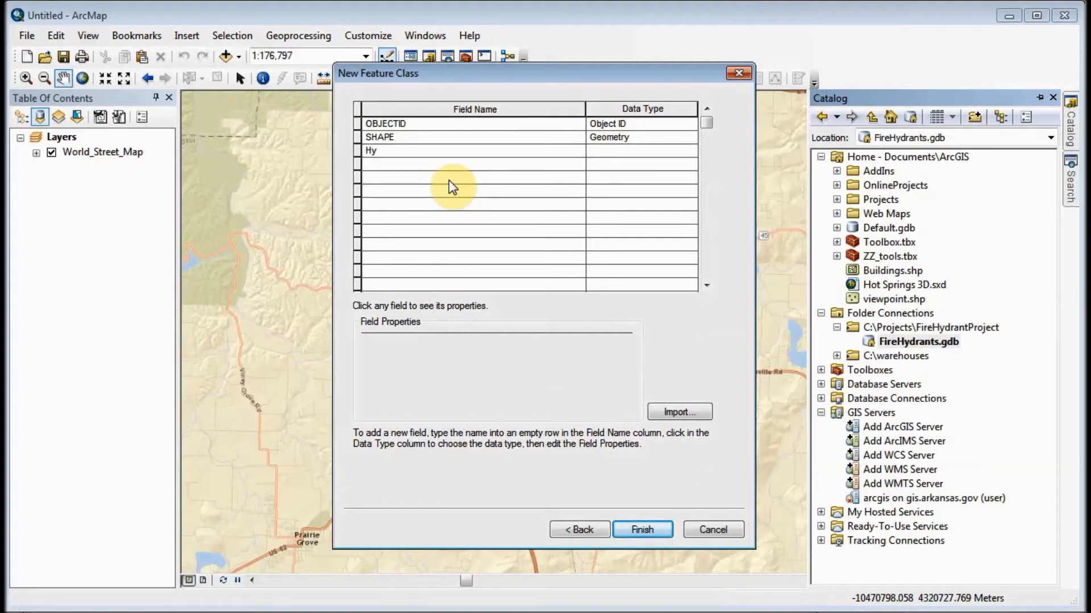
text(drant_ID)
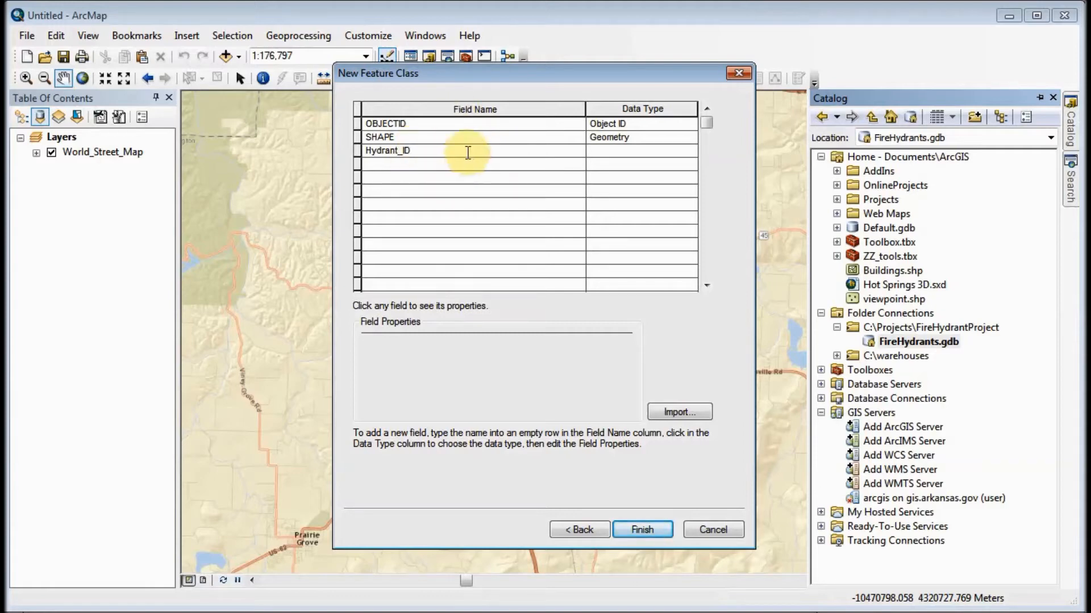
click(686, 149)
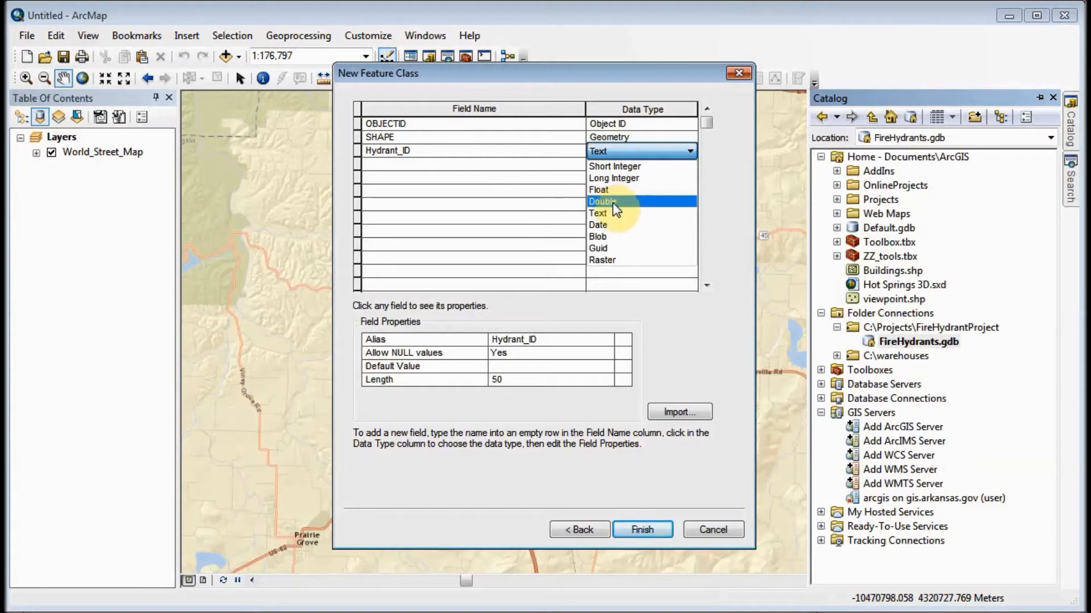
click(622, 179)
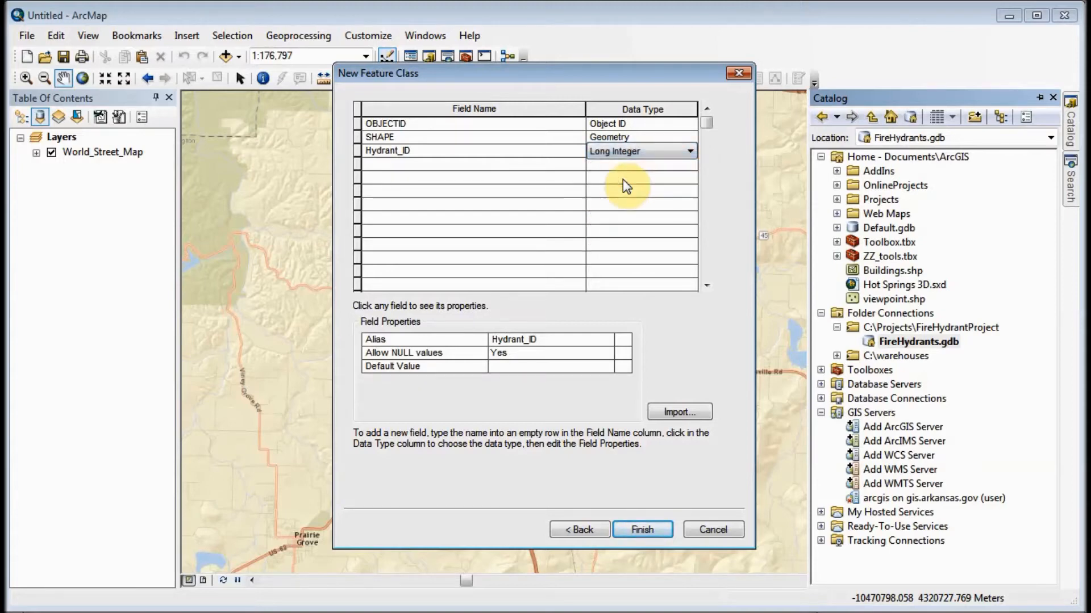
- Add a field named Manufacturer with the Text data type
click(449, 164)
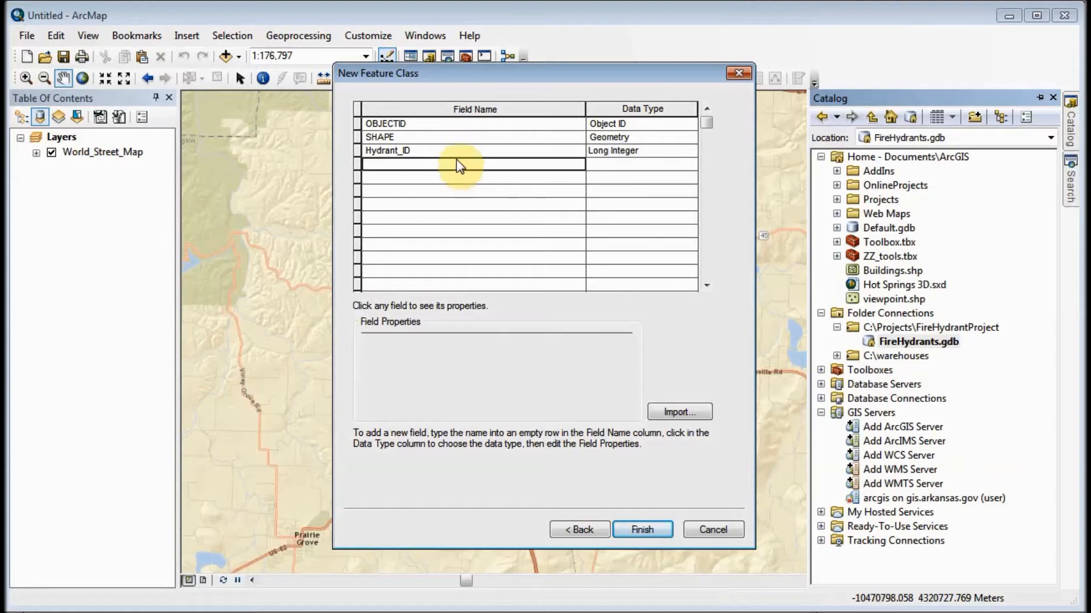
text(M)
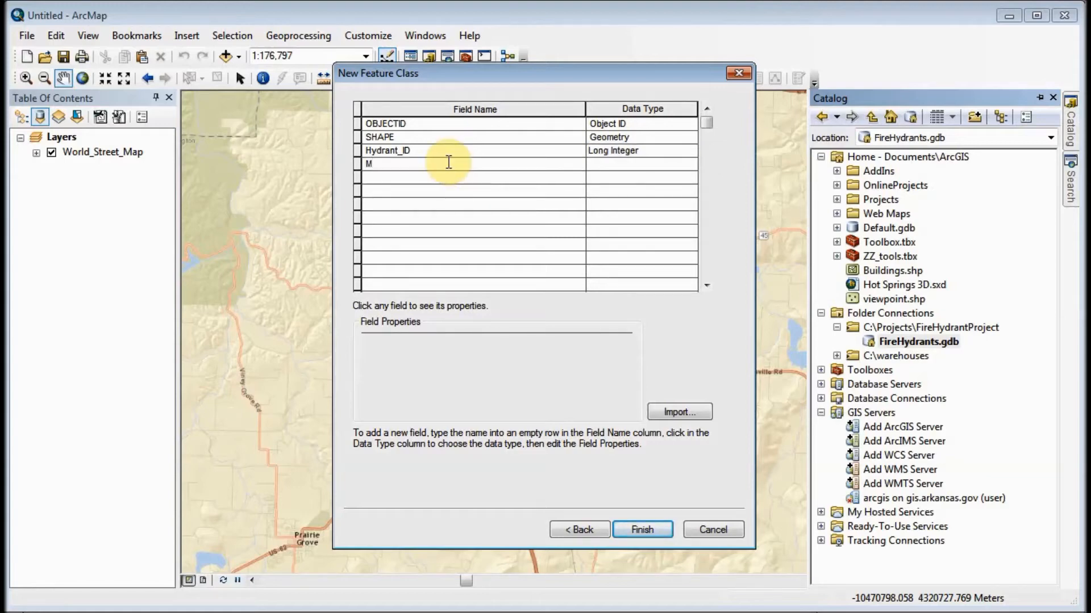
text(anufacturer)
click(631, 165)
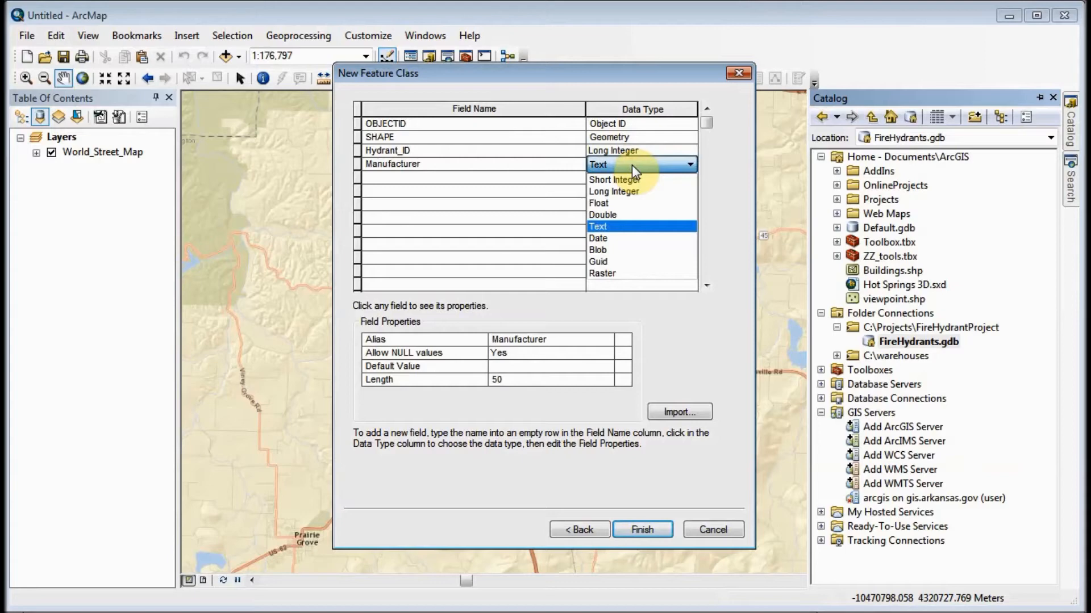
click(610, 228)
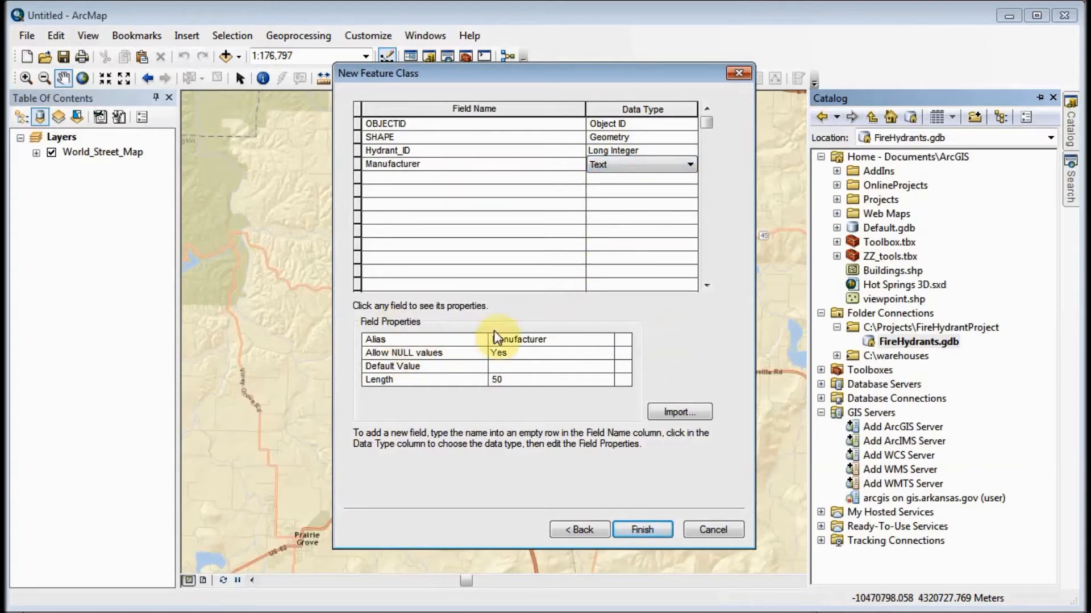
- Set the length of the Manufacturer field to 30
click(511, 382)
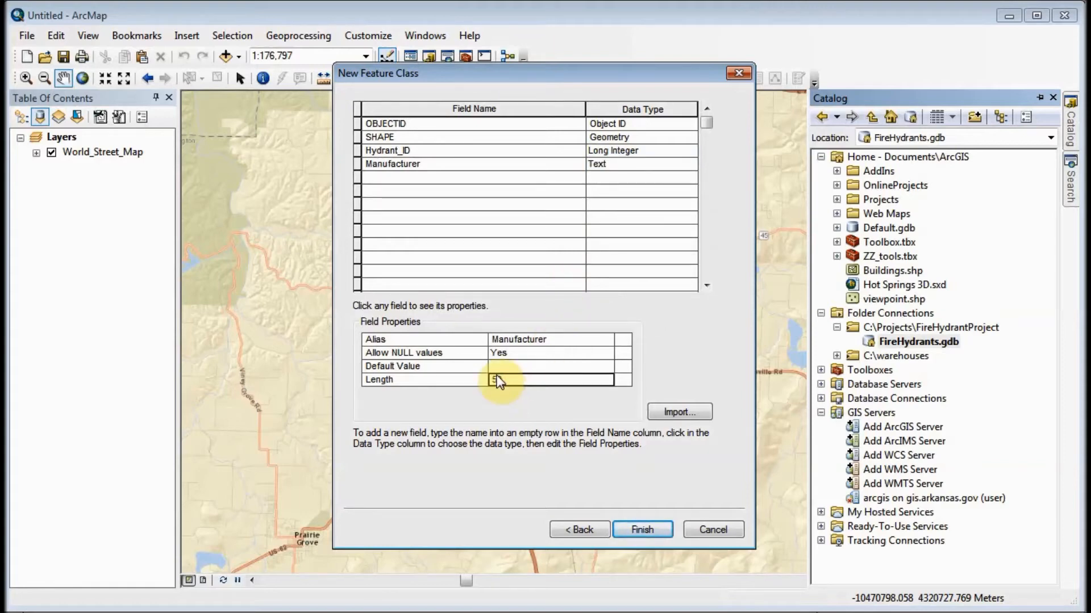
key(BackSpace)
key(BackSpace)
text(30)
click(546, 443)
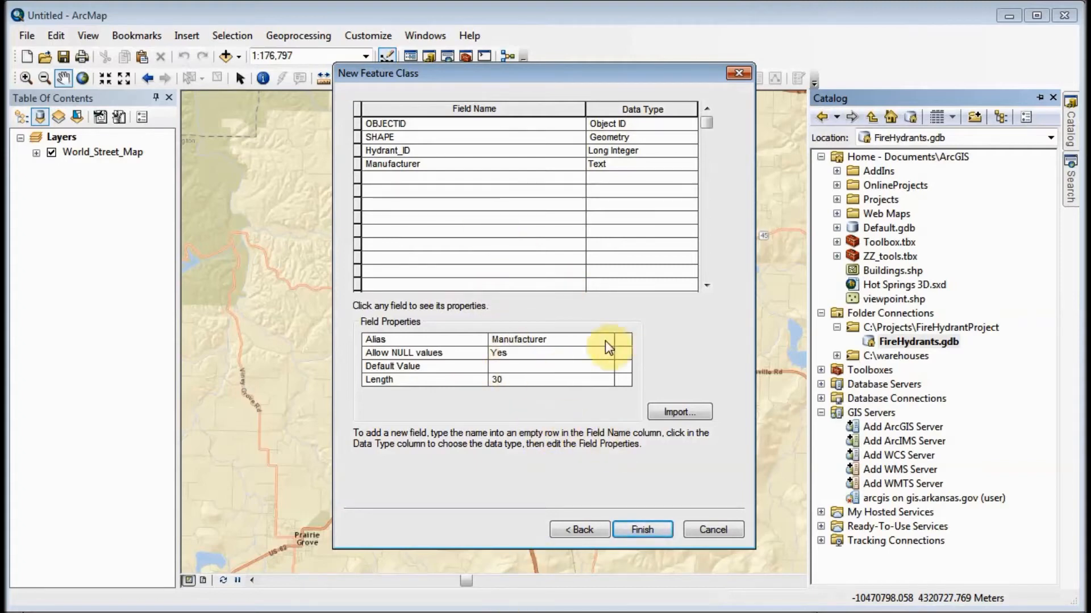
- Set the alias of the Hydrant_ID field to "Fire Hydrant ID Number"
click(398, 154)
click(532, 341)
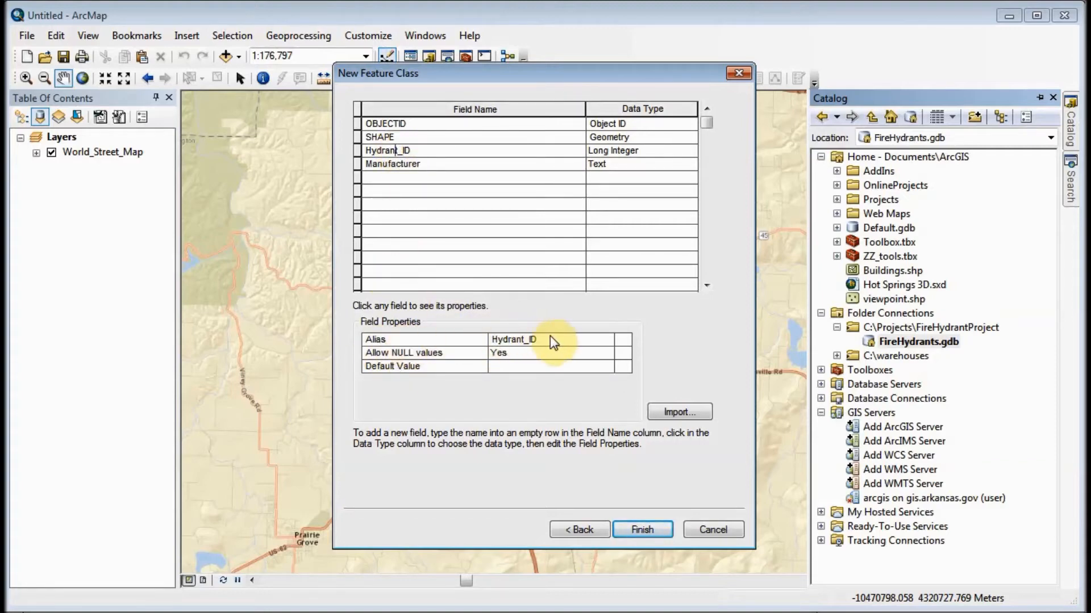
click(543, 342)
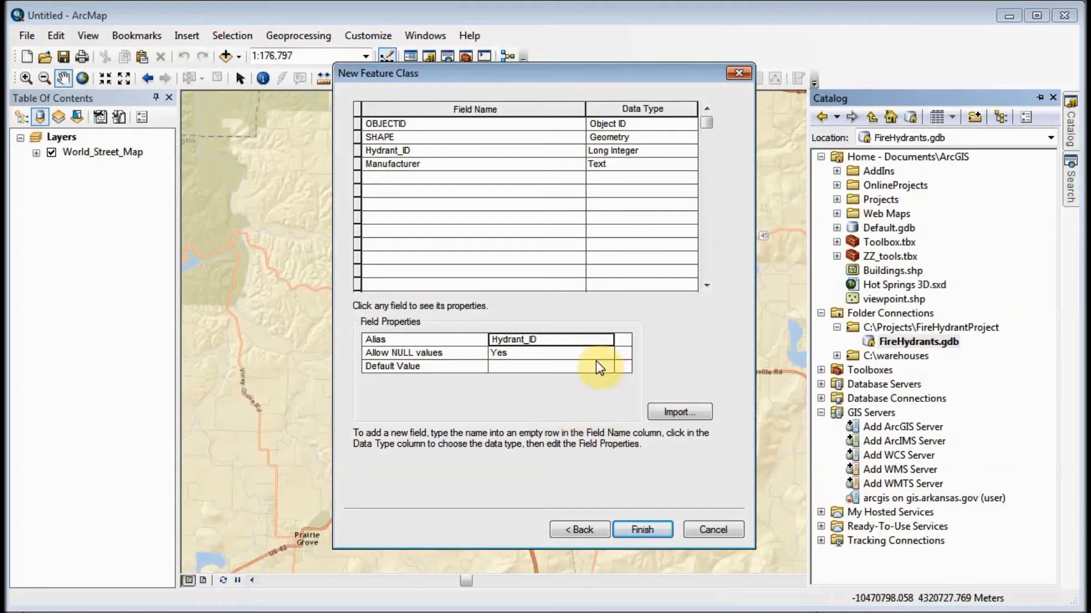
click(559, 338)
click(556, 341)
key(Right)
key(BackSpace)
key(BackSpace)
key(BackSpace)
key(BackSpace)
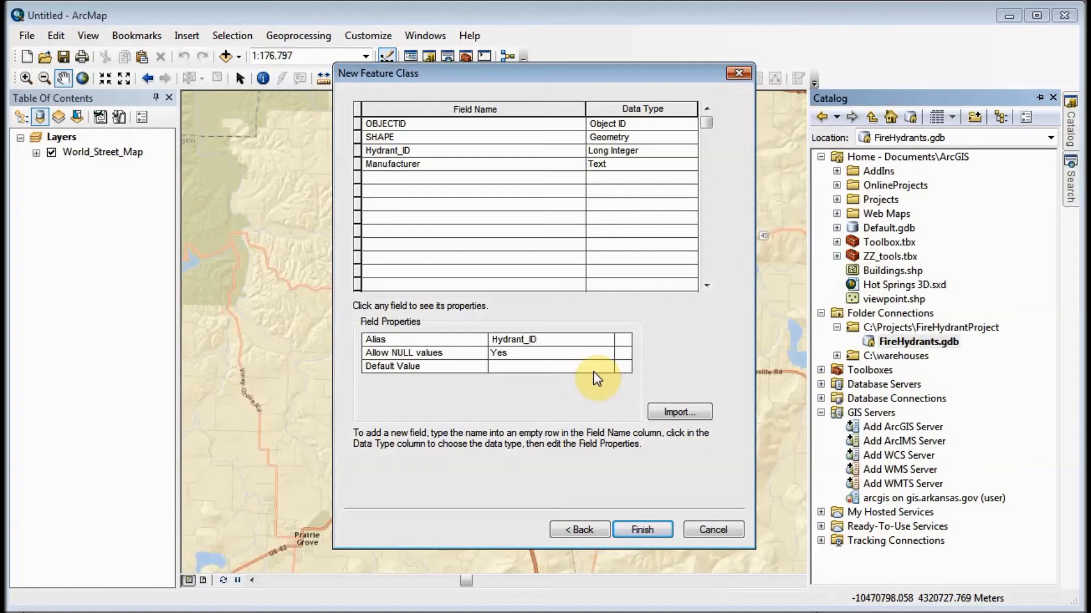
key(BackSpace)
key(BackSpace)
key(BackSpace)
key(BackSpace)
key(BackSpace)
key(BackSpace)
text(Fire Hydra)
key(BackSpace)
key(BackSpace)
key(BackSpace)
key(BackSpace)
key(BackSpace)
key(BackSpace)
text(Hu)
key(BackSpace)
key(BackSpace)
text(Hydrant ID Number)
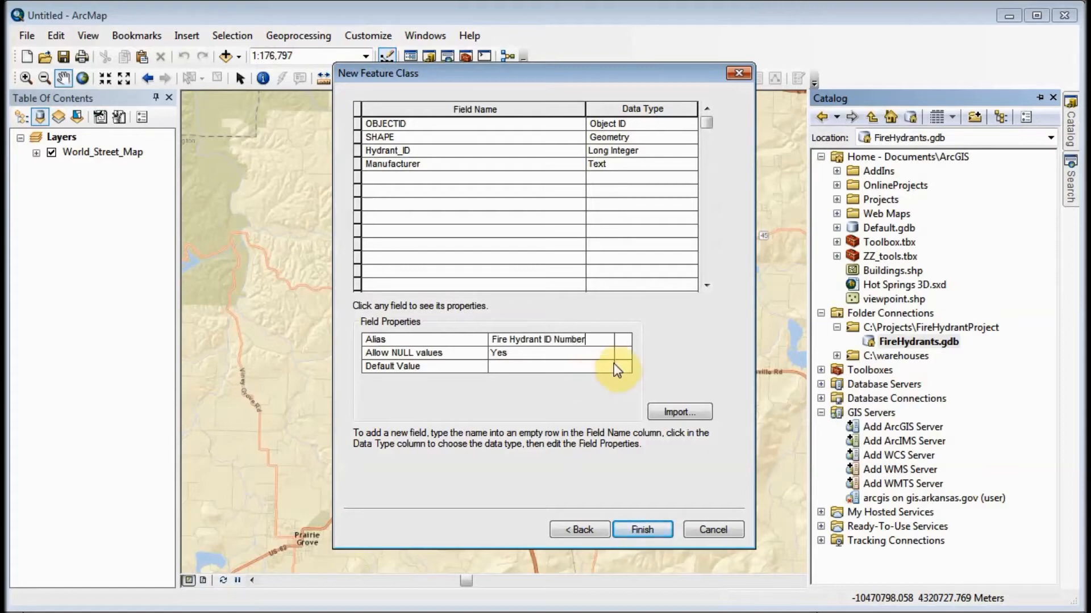
- Add a field named Hose_Connectors with the Long Integer data type
click(394, 177)
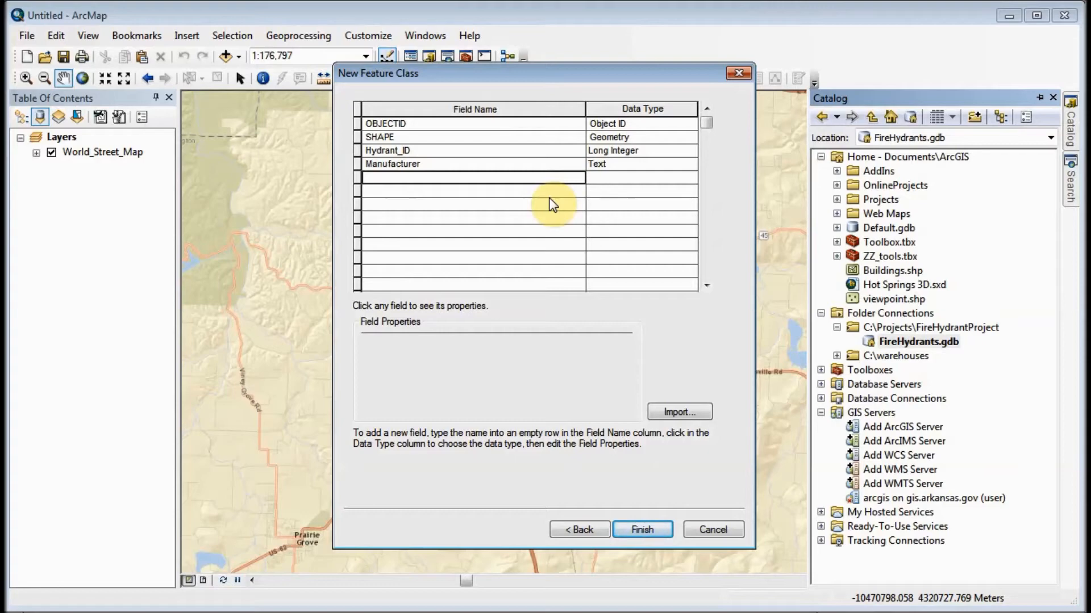
text(Hose_)
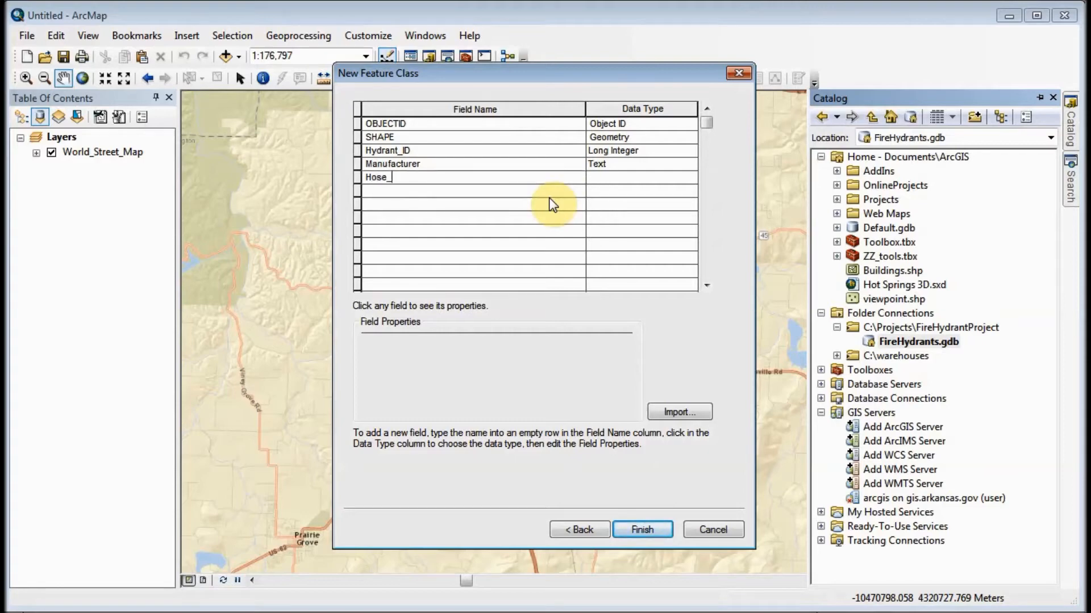
text(Connections)
key(BackSpace)
key(BackSpace)
key(BackSpace)
key(BackSpace)
text(ors)
click(652, 188)
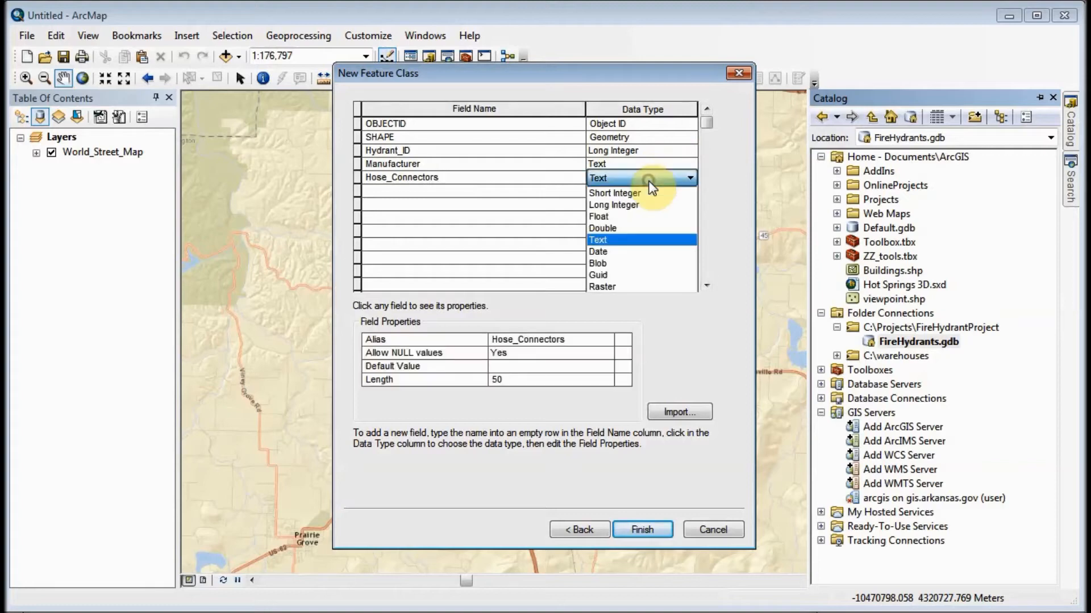
click(634, 209)
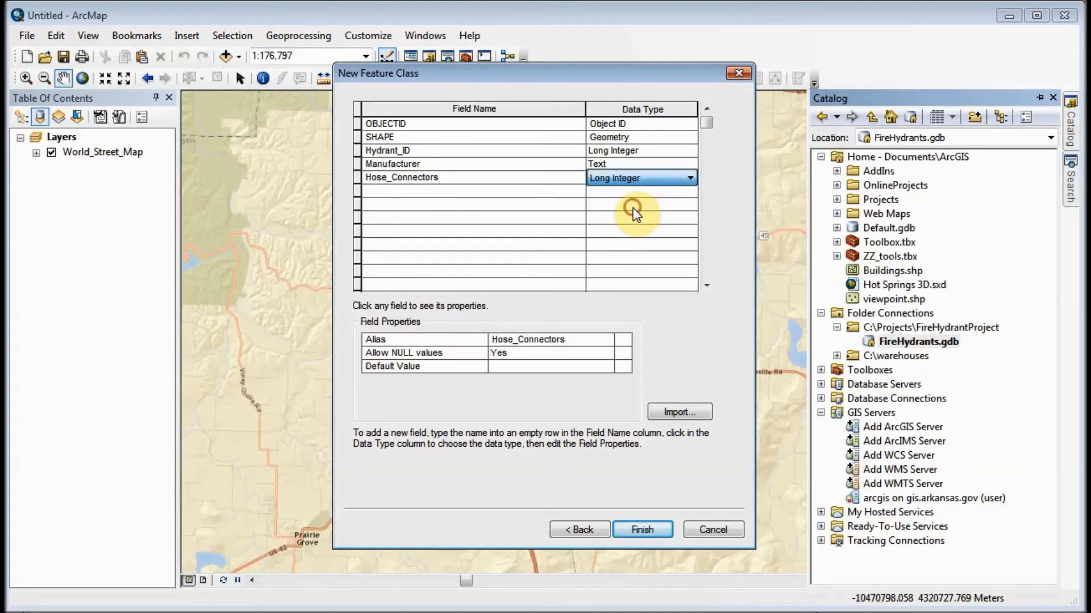
- Give the Hose_Connectors field the alias 'Number of Hose Connectors (2-1/2")' and a default value of 2
click(573, 341)
click(575, 340)
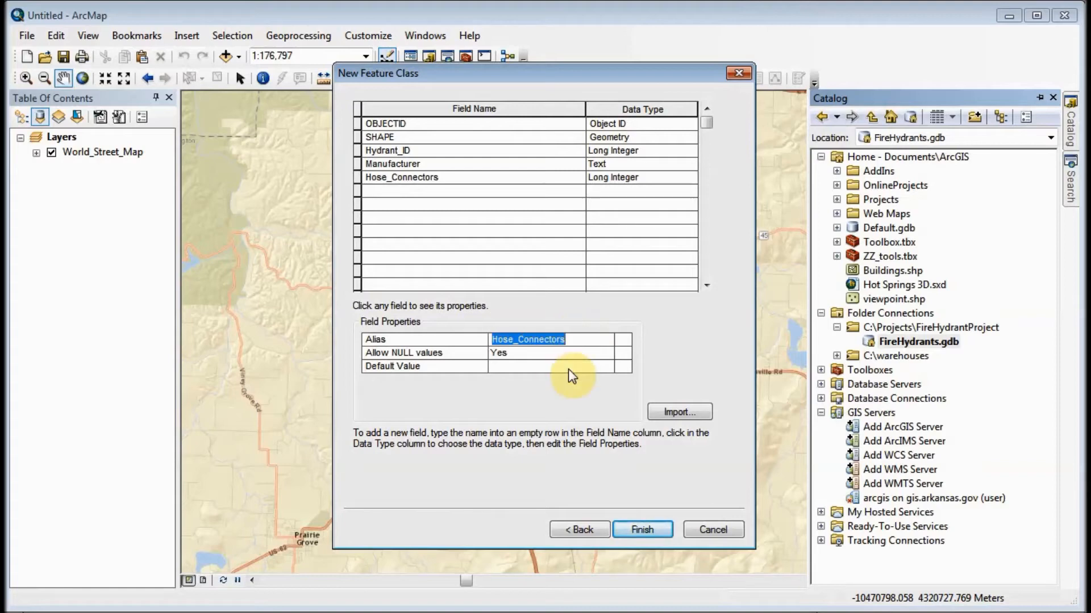
text(Number of Hose Co)
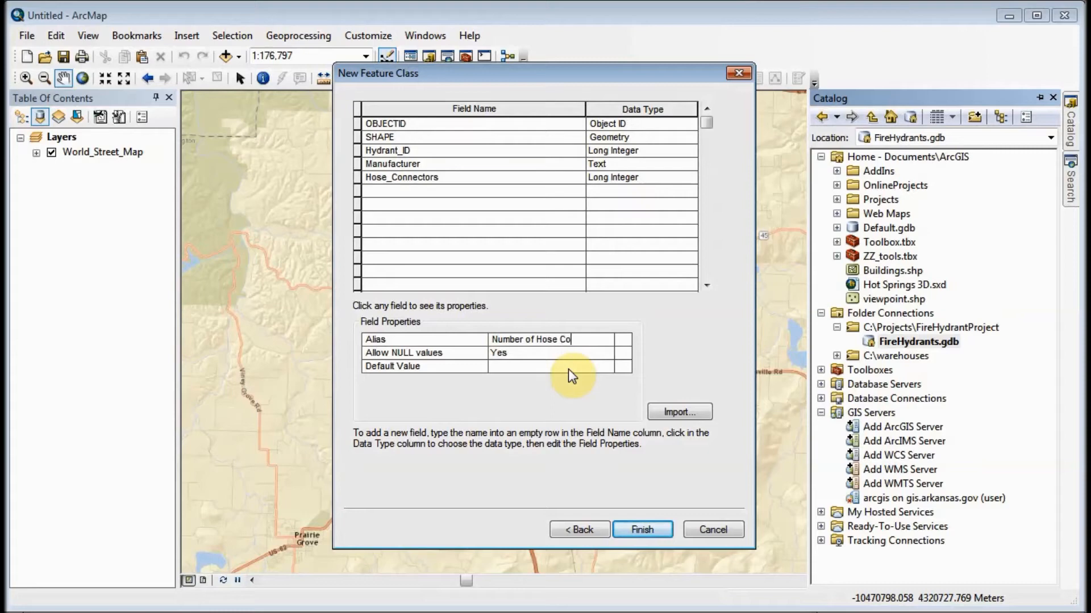
text(nnectors (2)
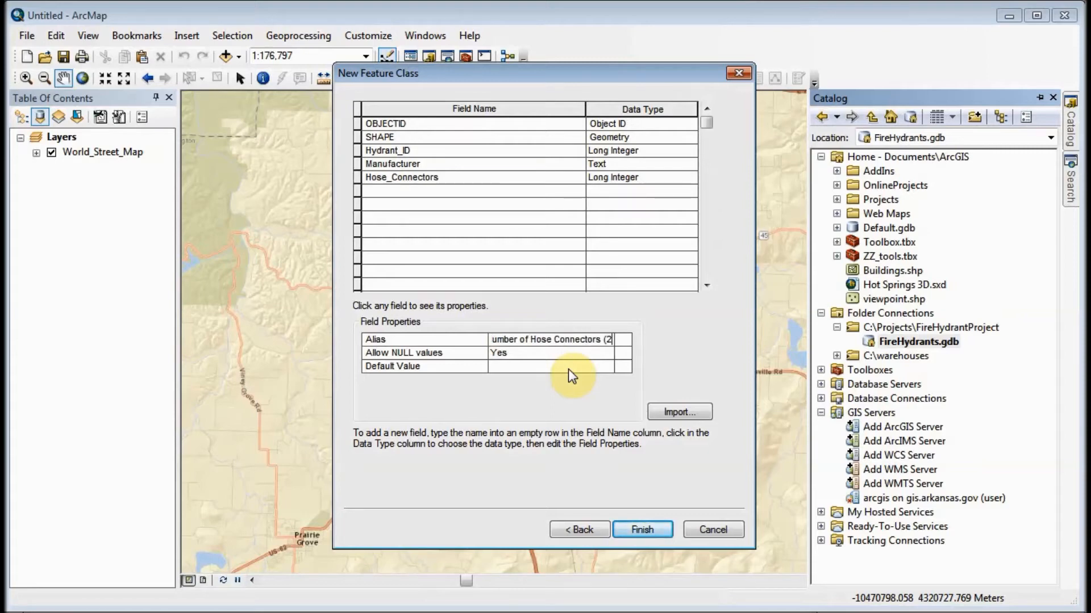
text(-1/2)
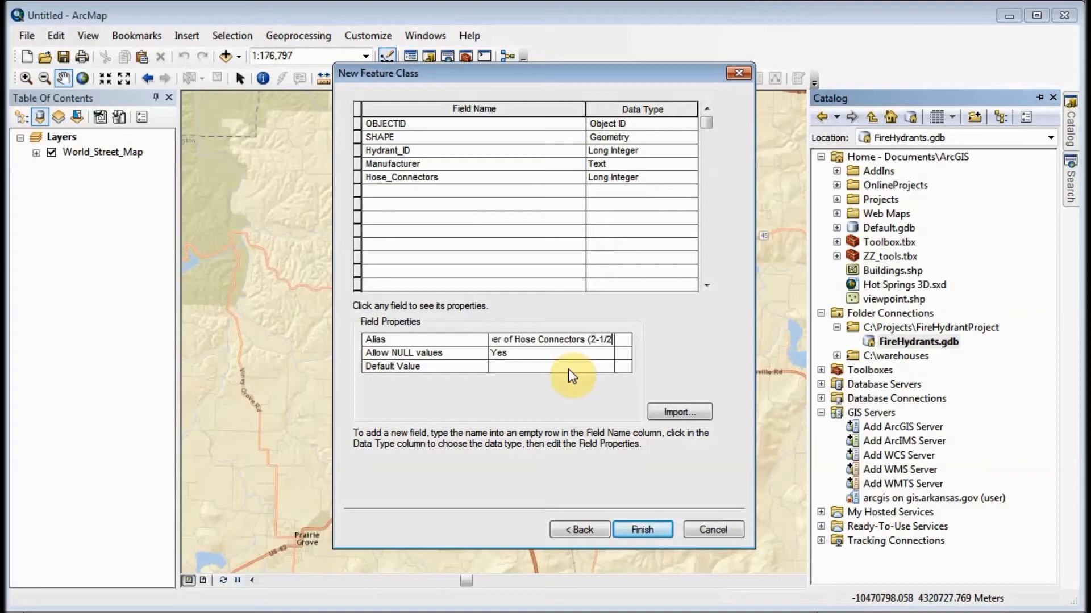
text("))
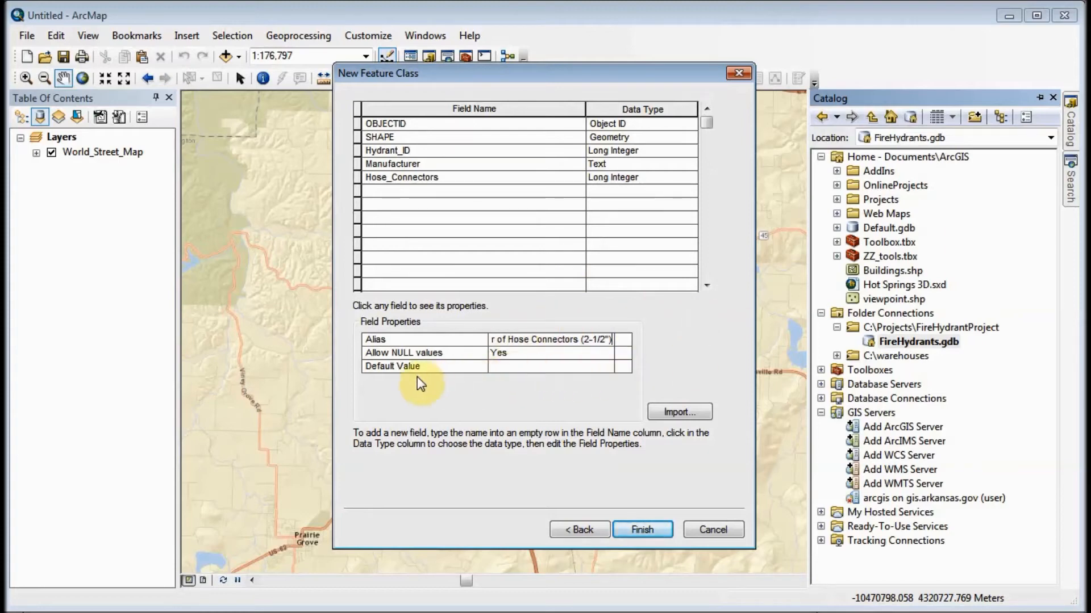
click(500, 369)
text(2)
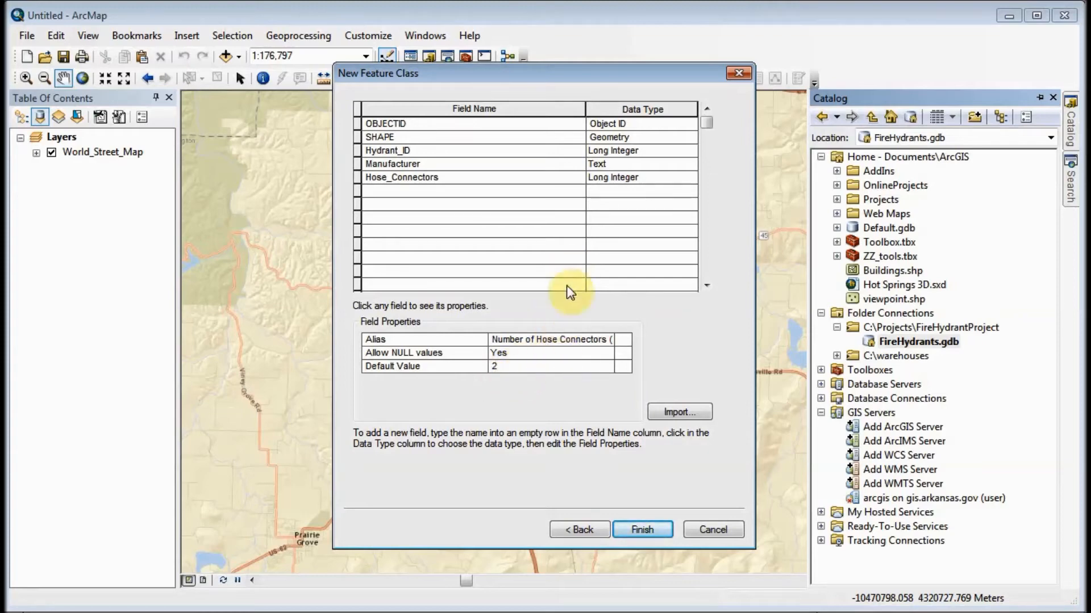
- Add a field named Pump_Connectors with the Long Integer data type
click(429, 193)
text(P)
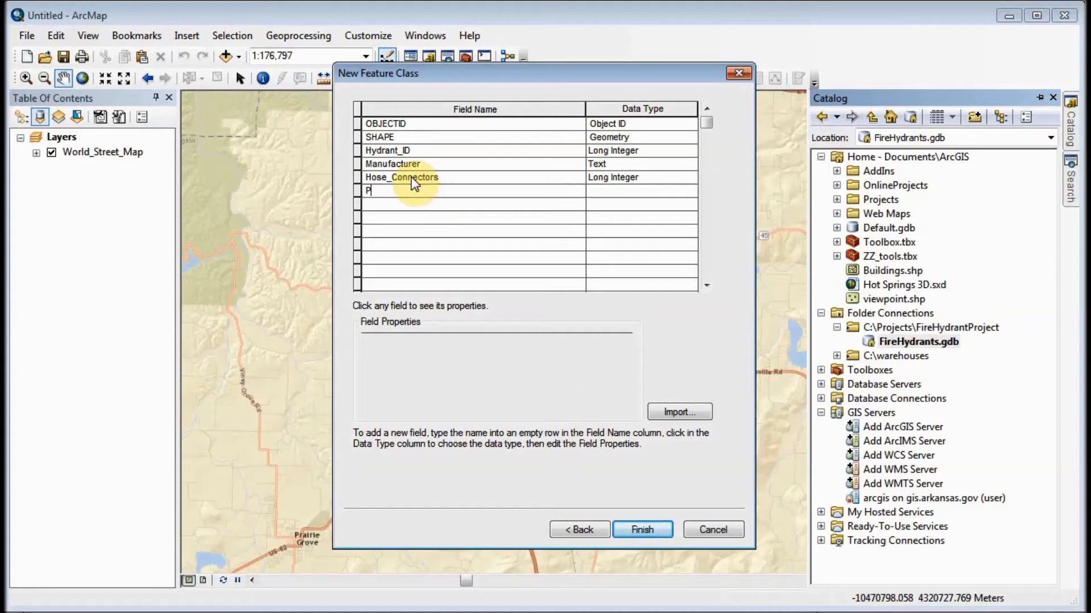
text(ump_Connectors)
click(645, 190)
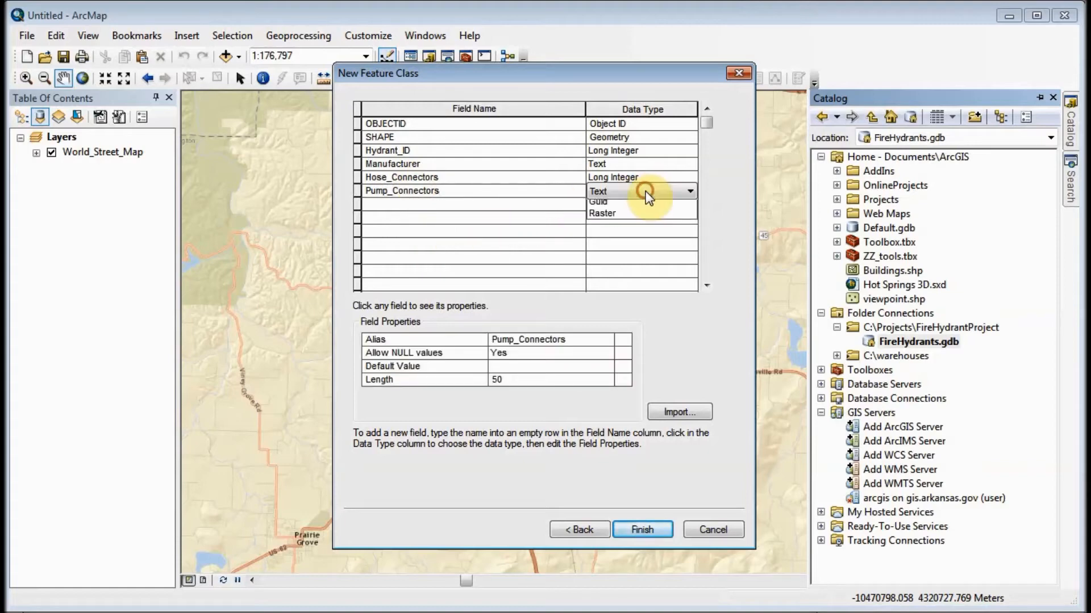
click(643, 219)
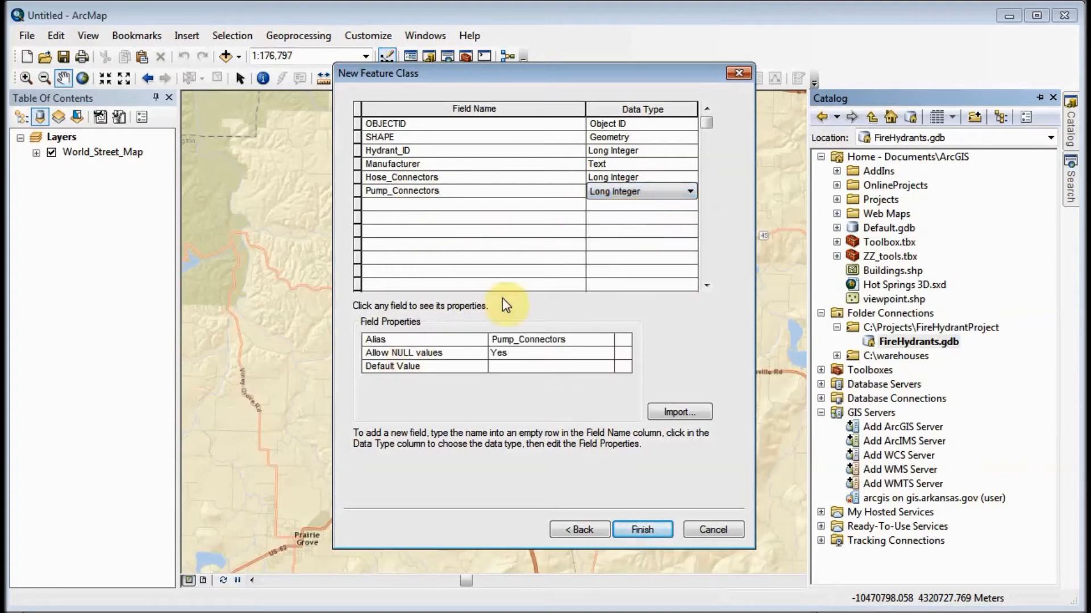
- Give the Pump_Connectors field the alias 'Number of Pump Connectors (4-1/2")' and a default value of 1
click(581, 340)
double_click(580, 337)
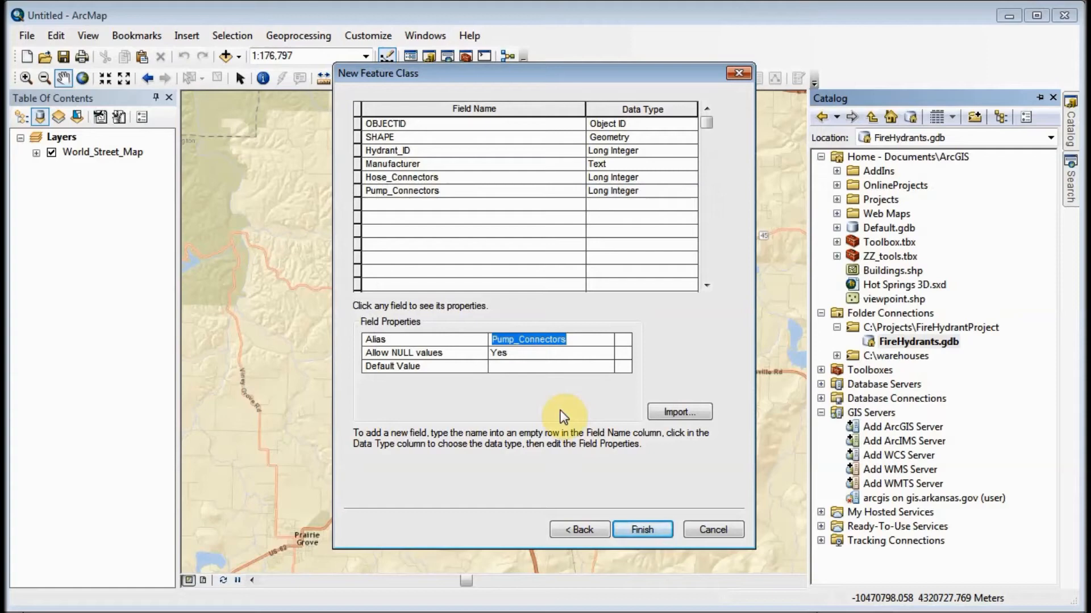
text(Number of )
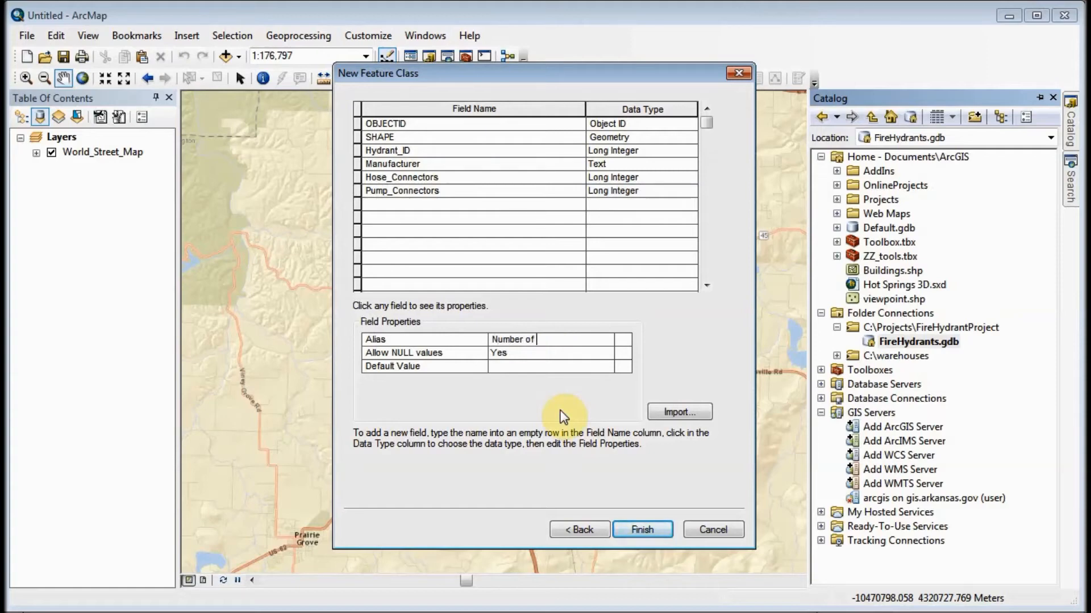
text(Pump Connectors (4-1/2")
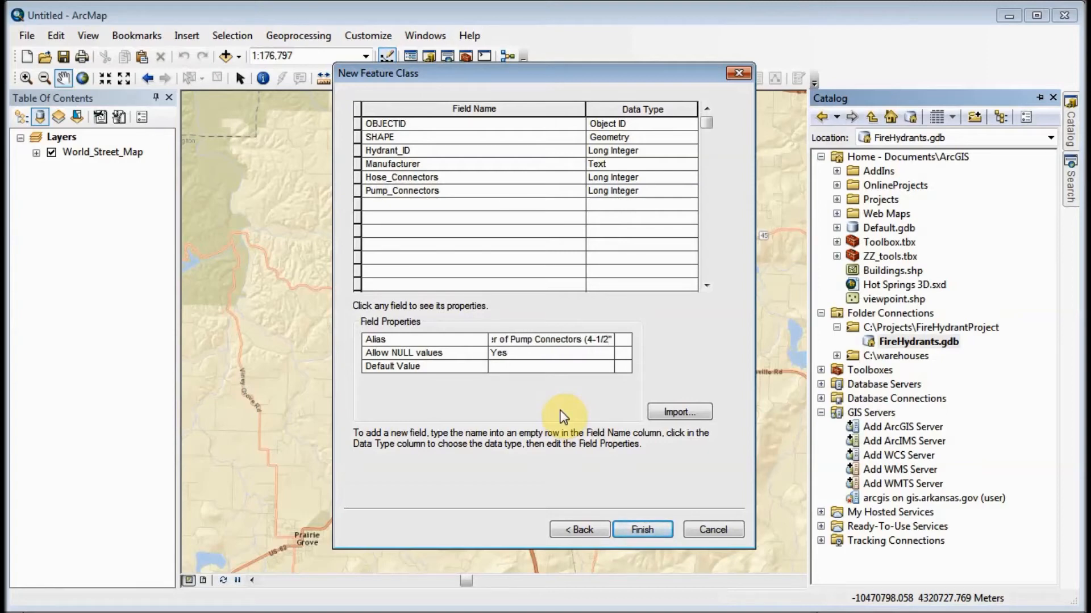
click(547, 367)
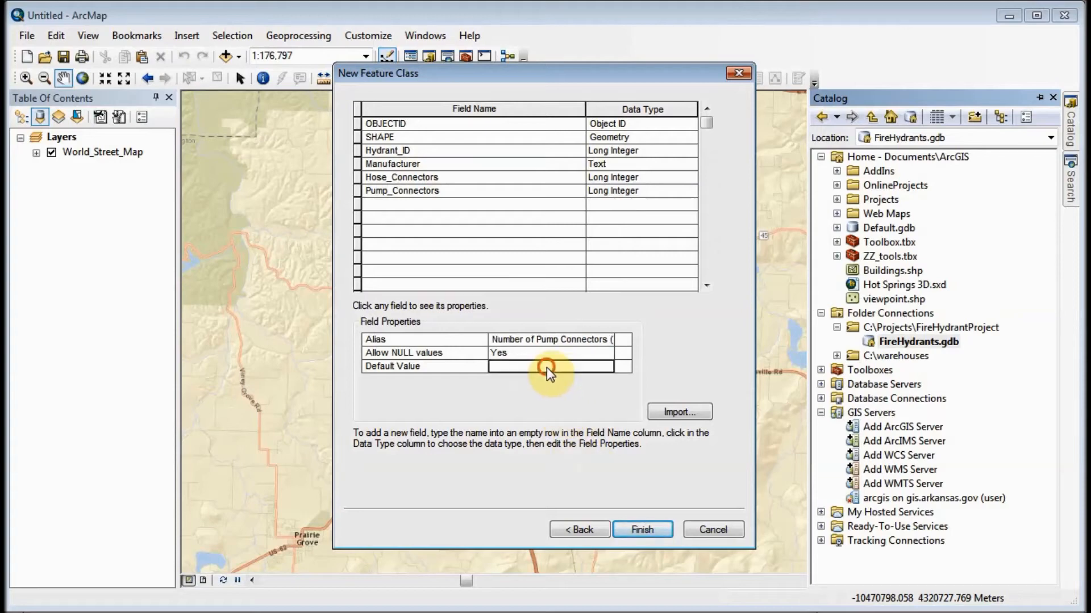
text(1)
key(Return)
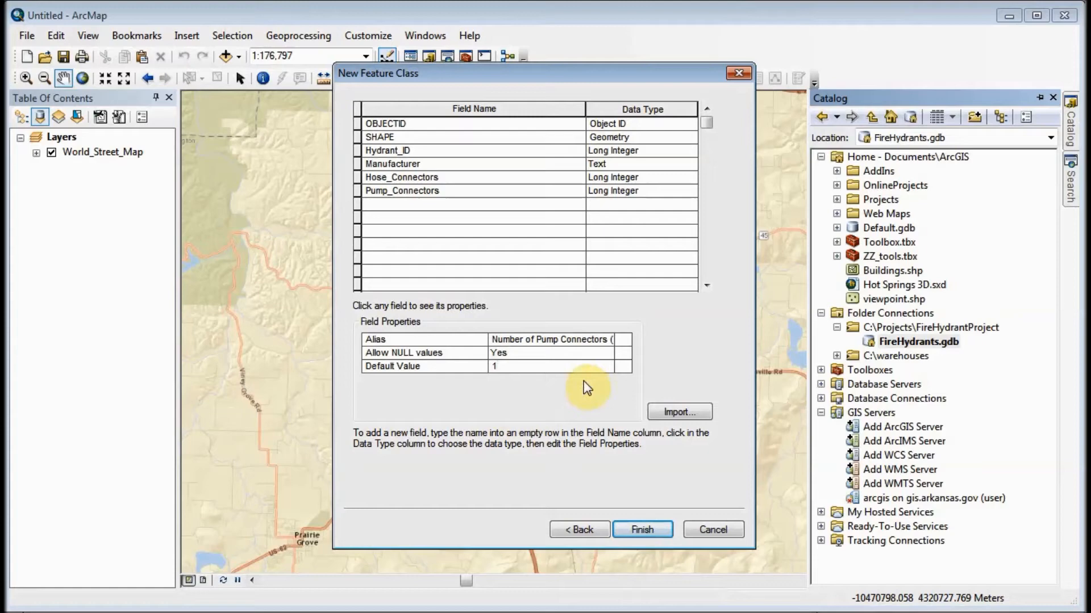
- Add a field named Flow with the Long Integer data type
click(384, 203)
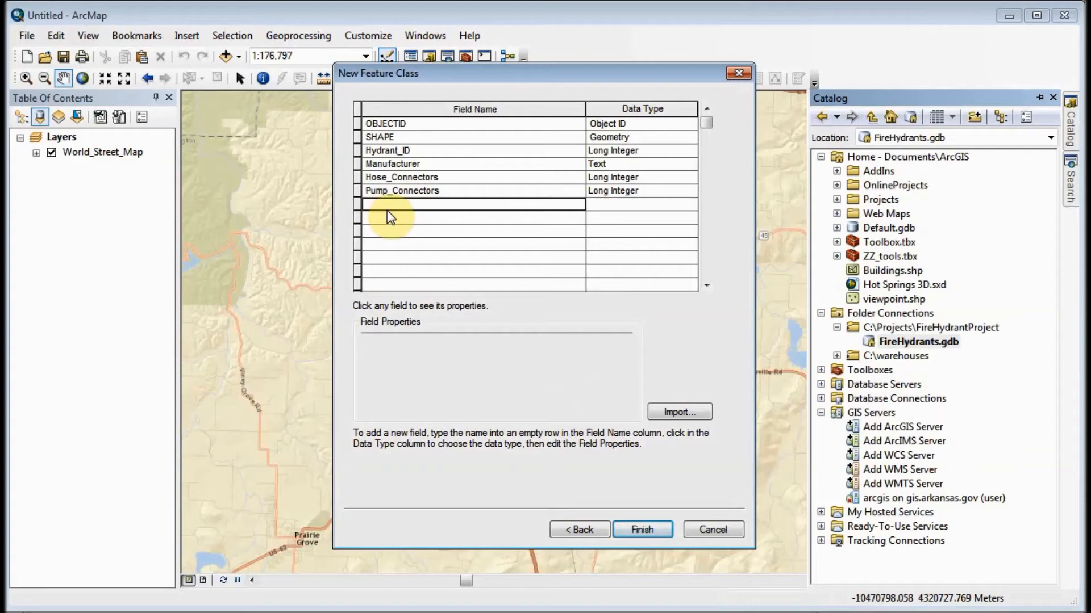
text(Flow)
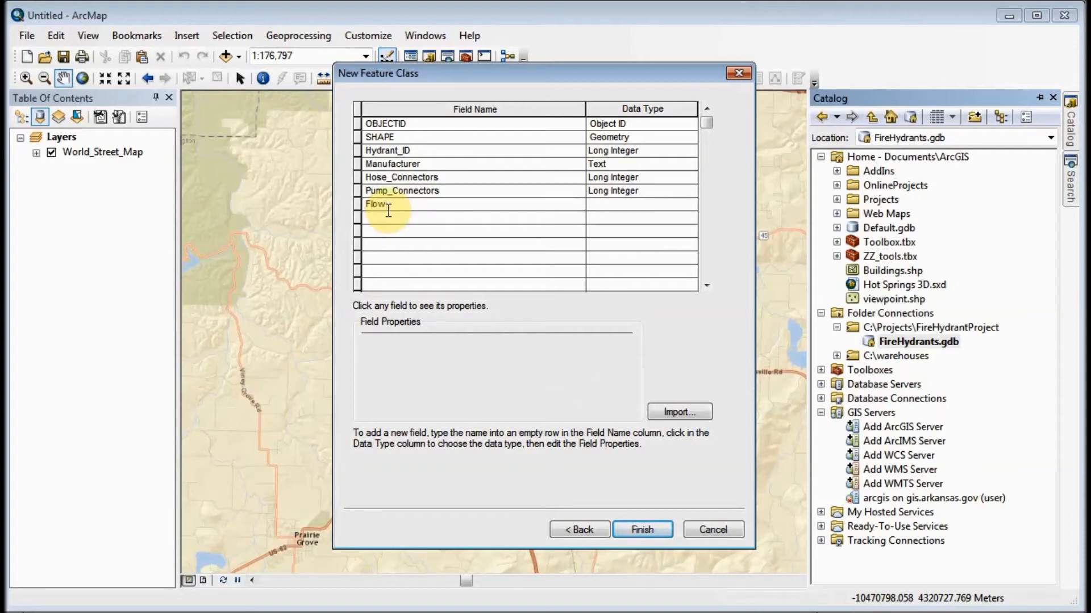
click(644, 204)
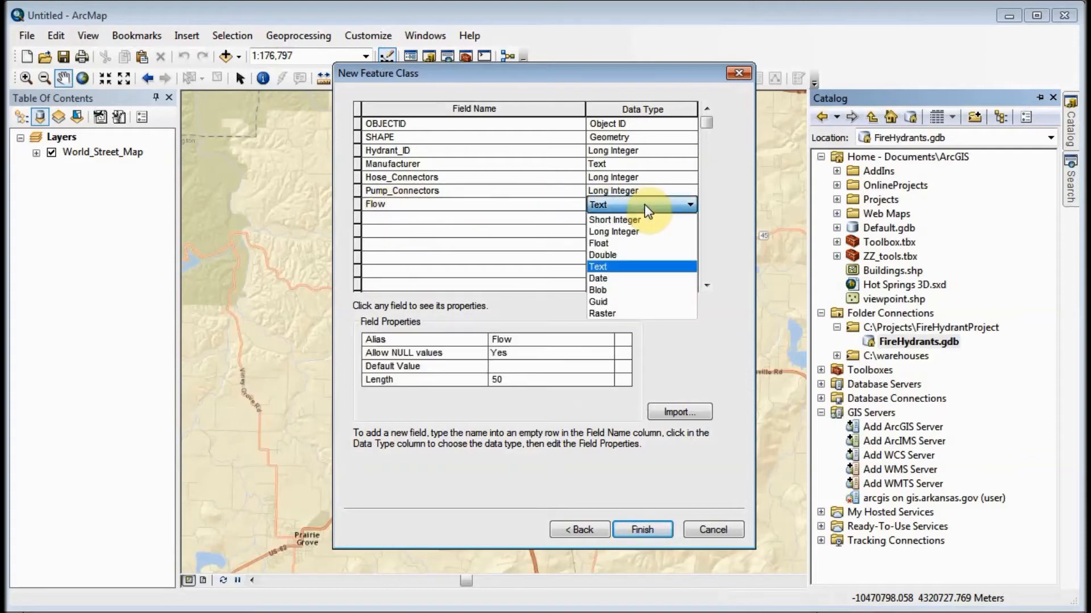
click(637, 231)
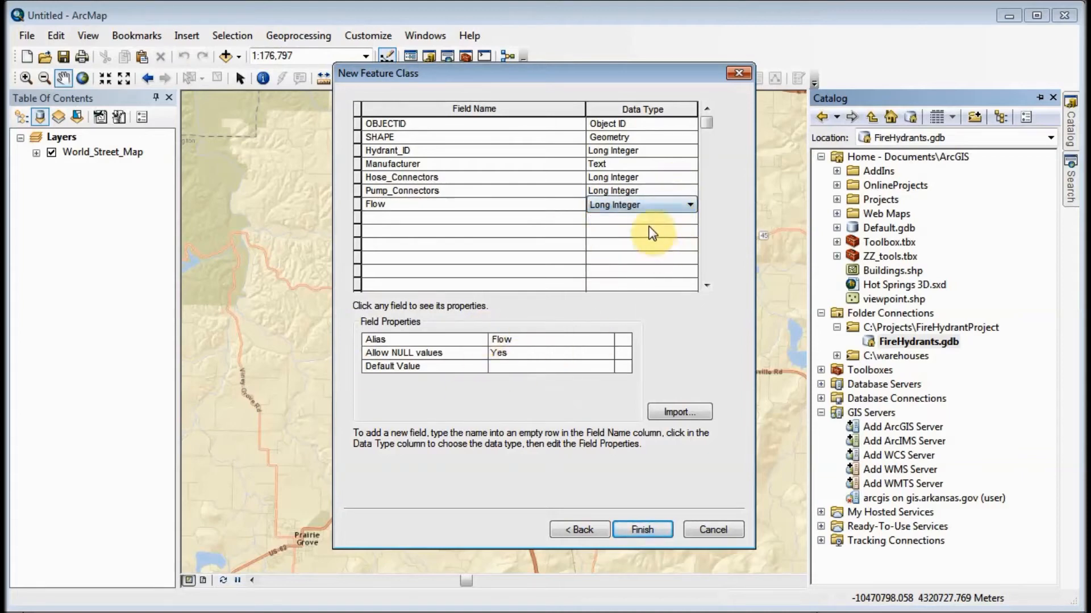
- Set the alias of the Flow field to "Rated Flow (GPM at 20 PSI)"
click(514, 341)
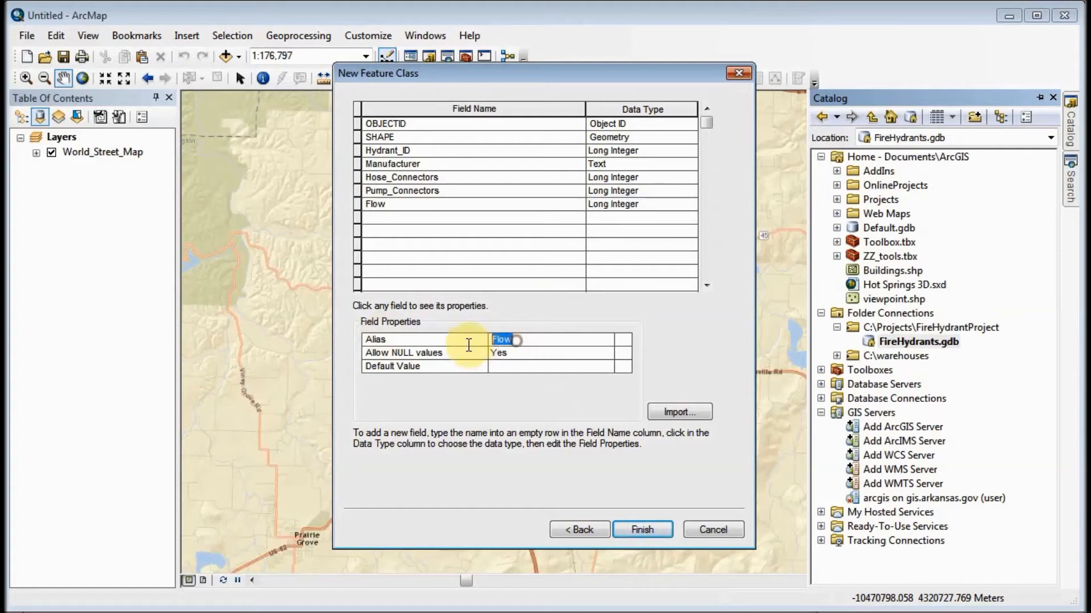
text(Rated Flow ()
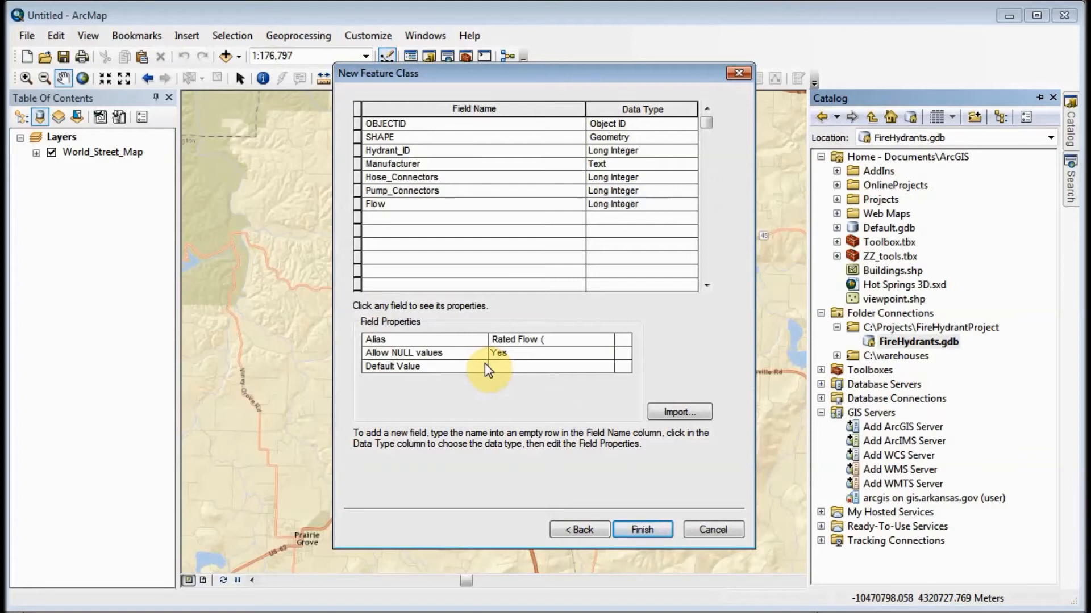
text(GPM at 20 PSI))
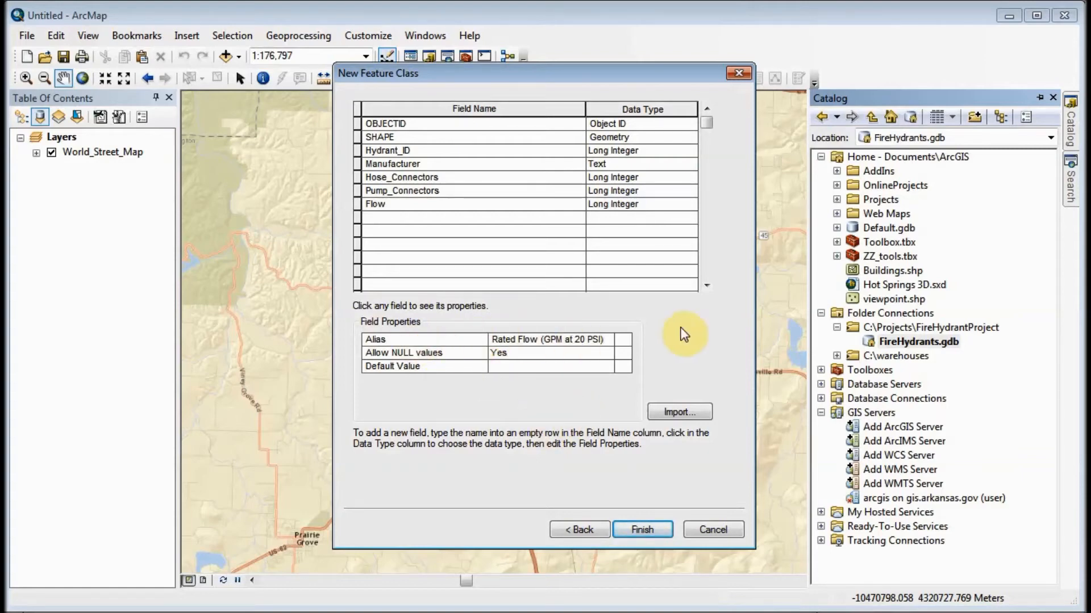
- Add a field named Top_Color with the Text data type
click(430, 217)
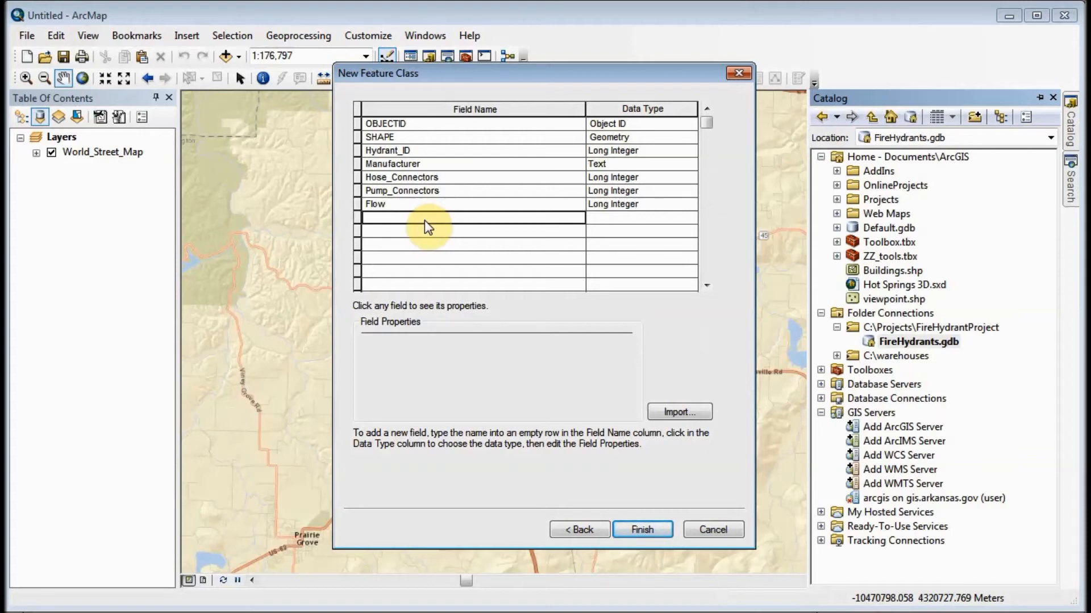
text(Top_Color)
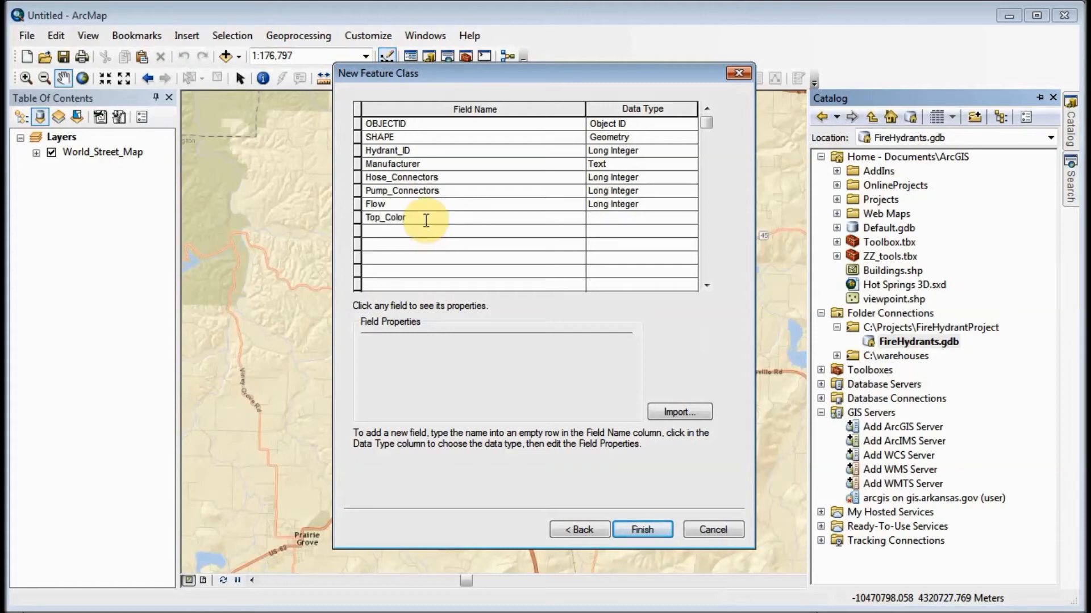
click(631, 217)
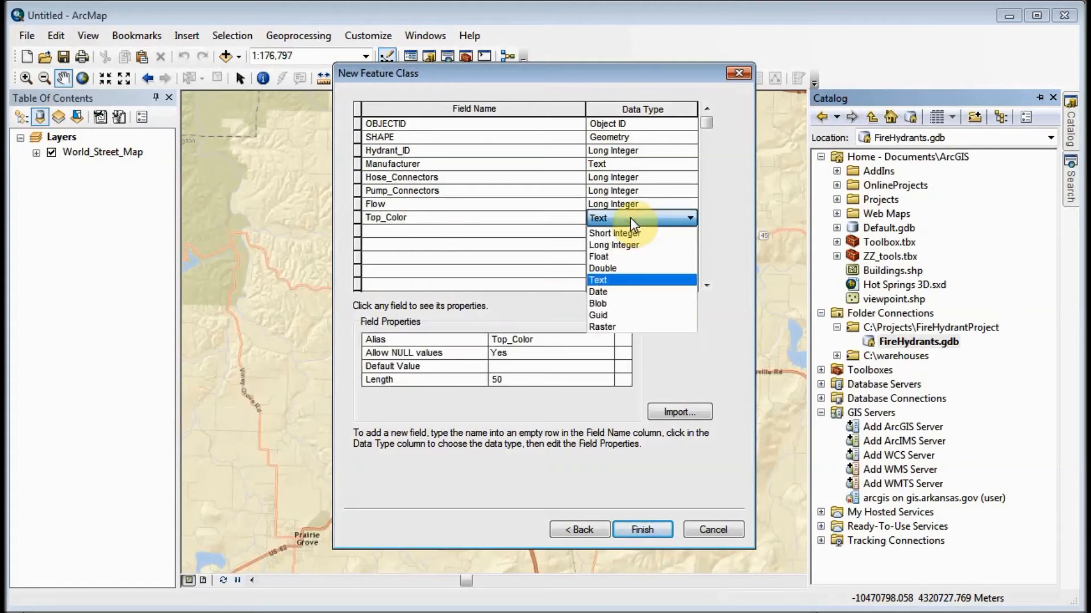
click(614, 278)
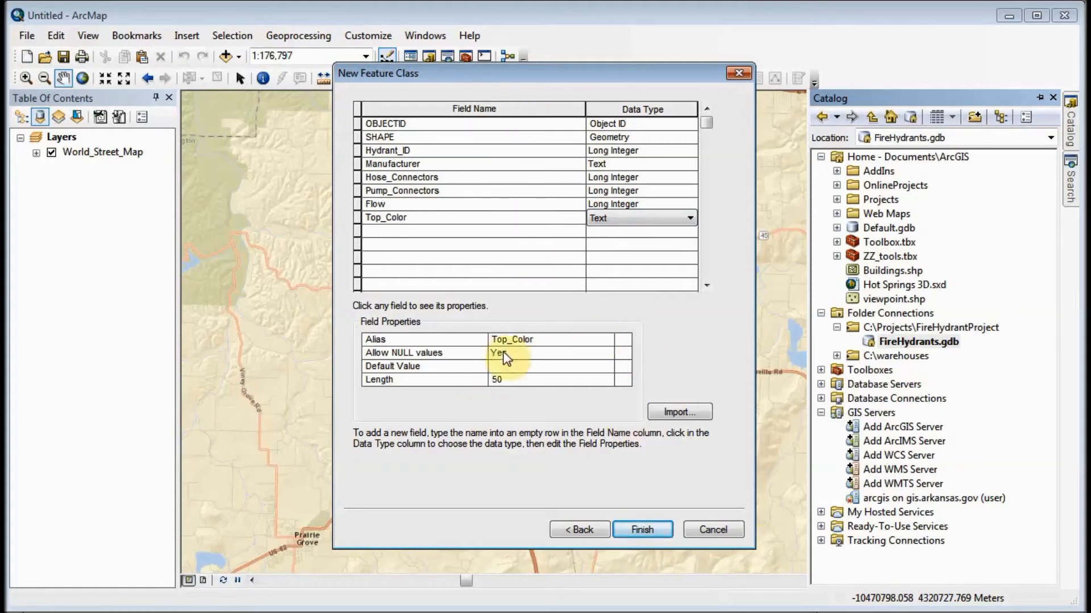
- Give the Top_Color field the alias "Color of Top and Caps" and a length of 12
click(542, 341)
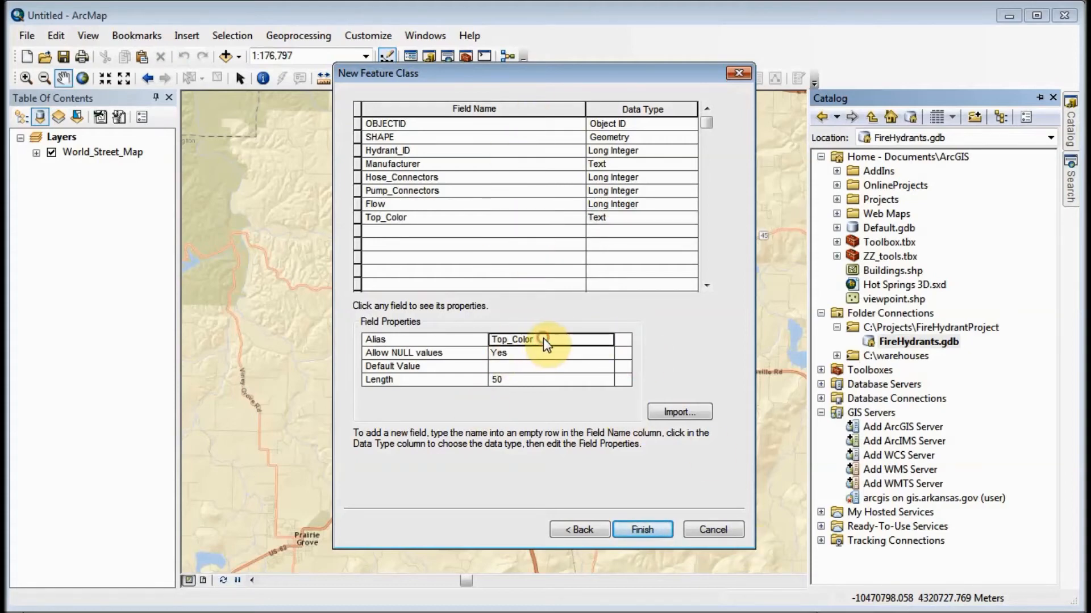
double_click(543, 339)
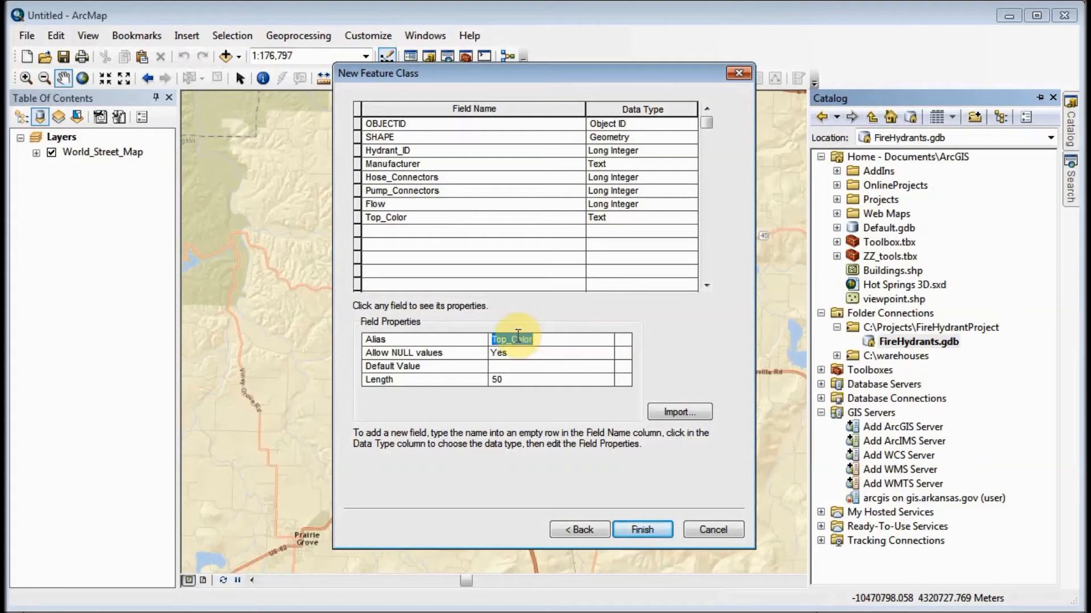
text(Color of Top and Caps)
click(513, 380)
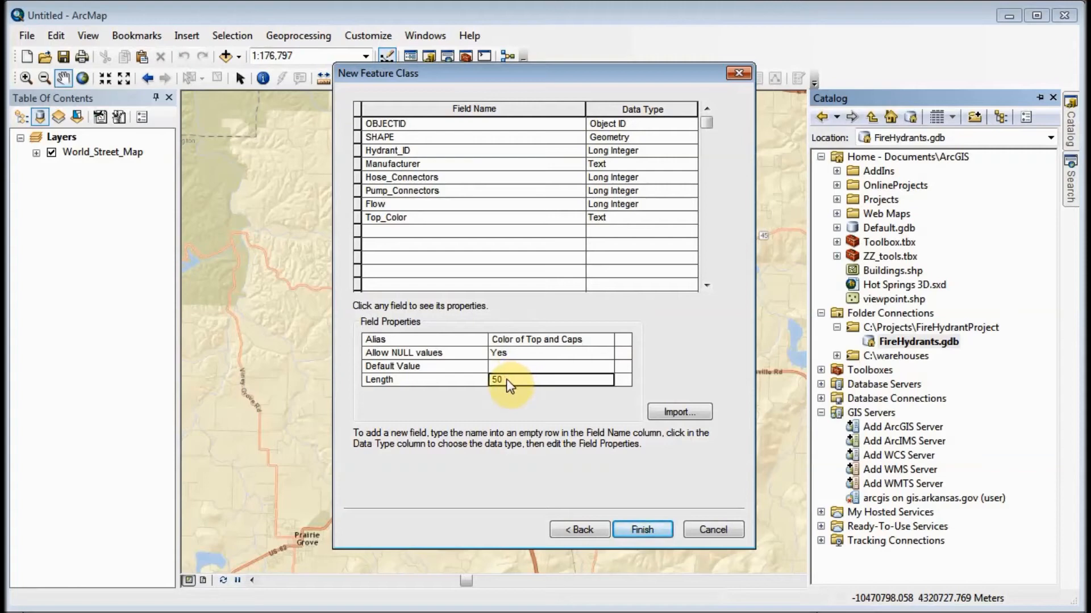
click(494, 380)
drag(503, 380, 476, 380)
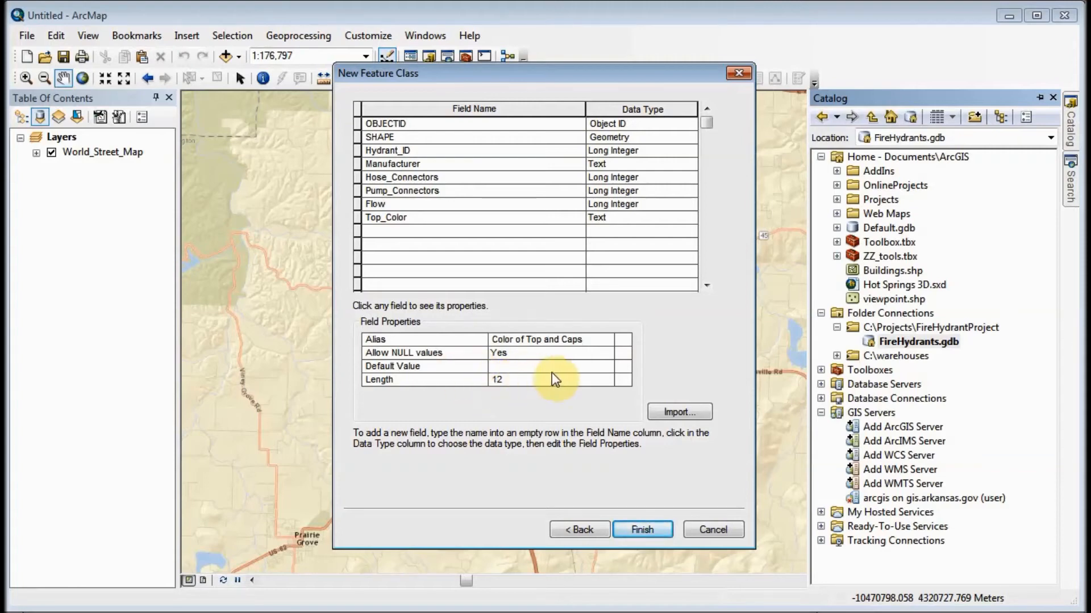
- Add a field named Barrel_Color with the Text data type
click(387, 230)
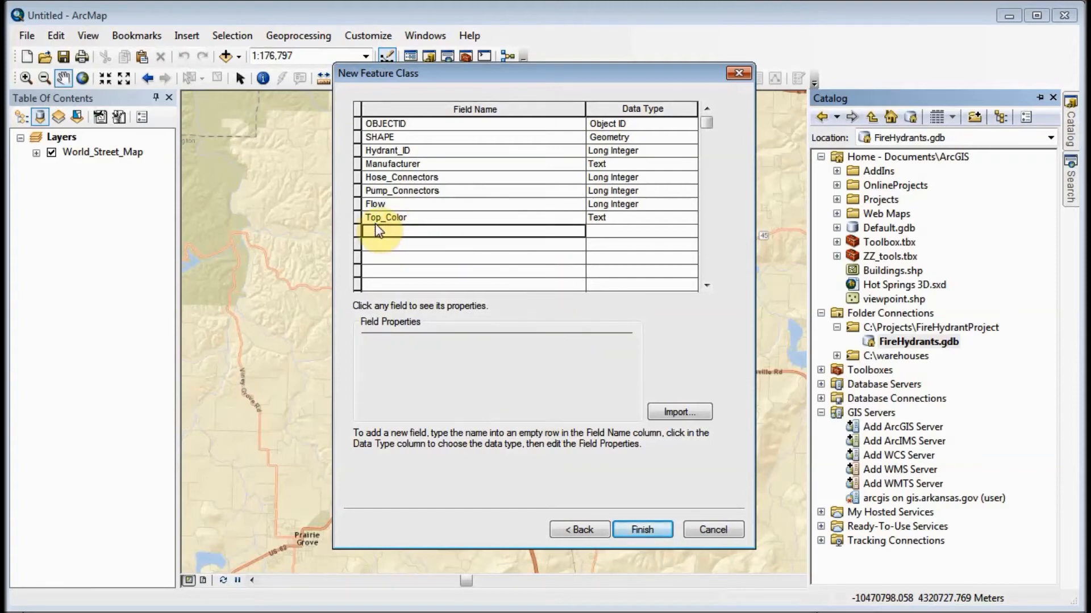
text(Ba)
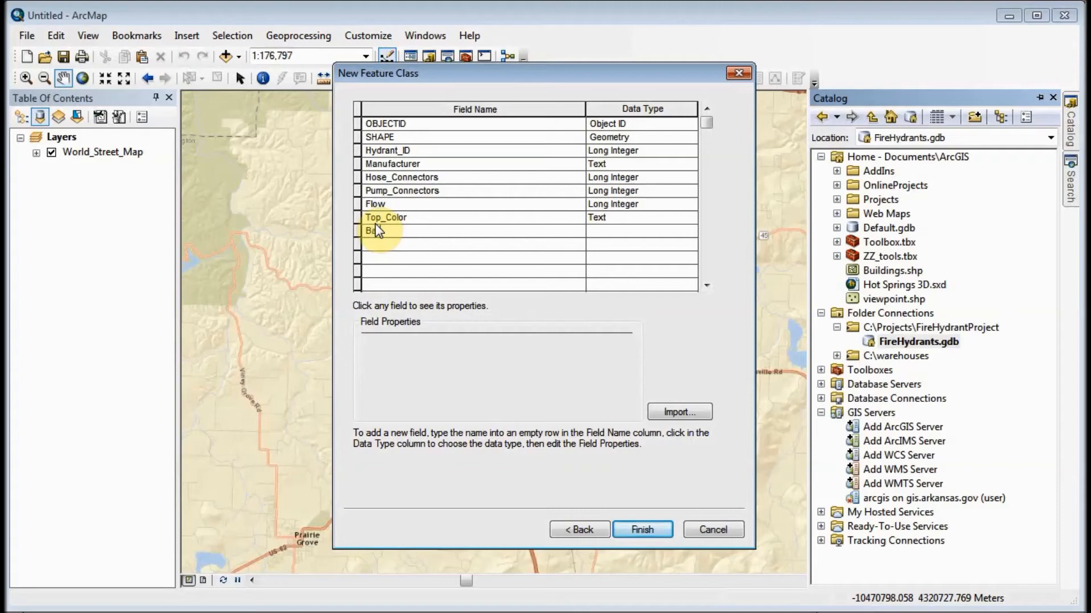
text(rrel_Color)
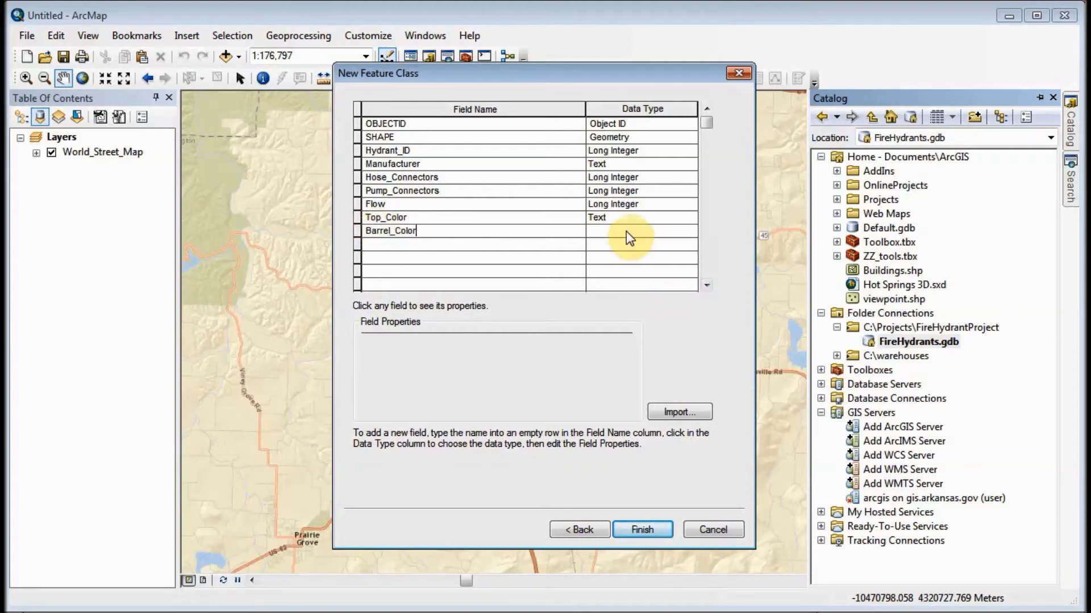
click(626, 230)
click(614, 291)
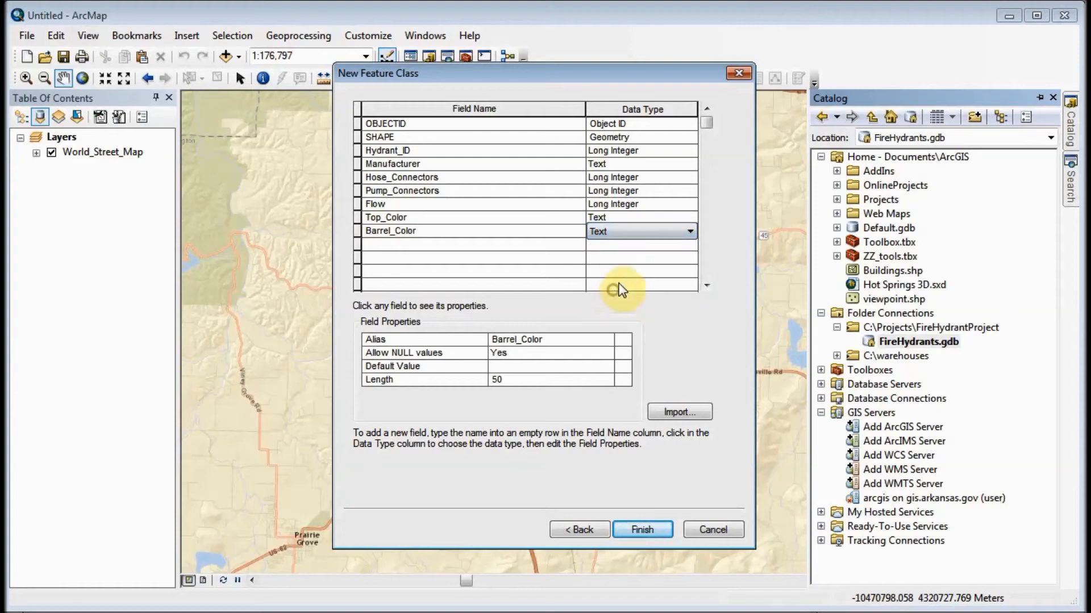
- Give the Barrel_Color field the alias "Color of Main Barrel" and a default value of Yellow
click(548, 340)
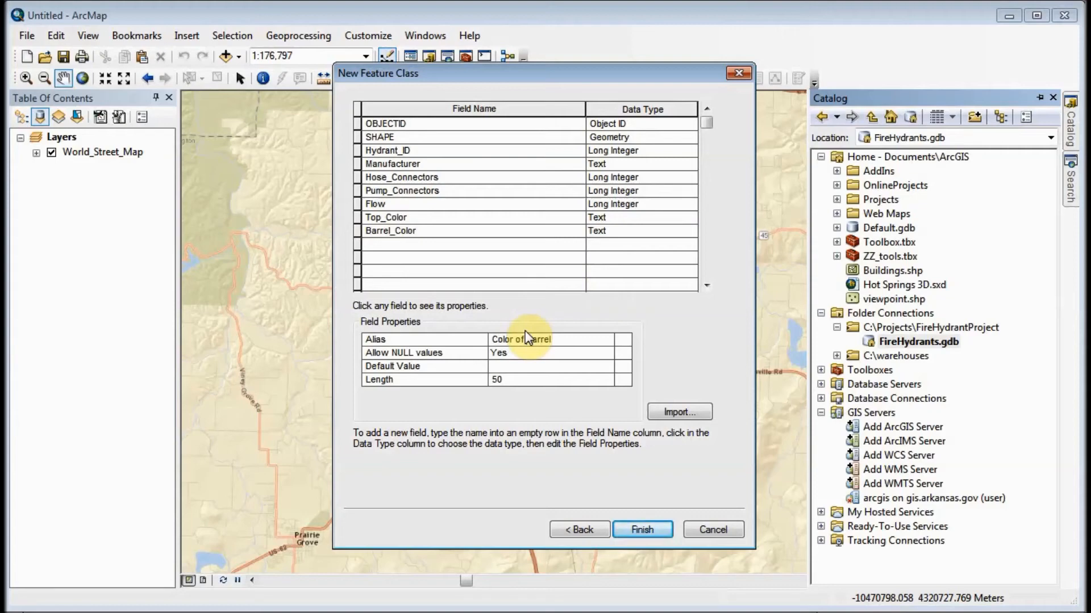
text(in)
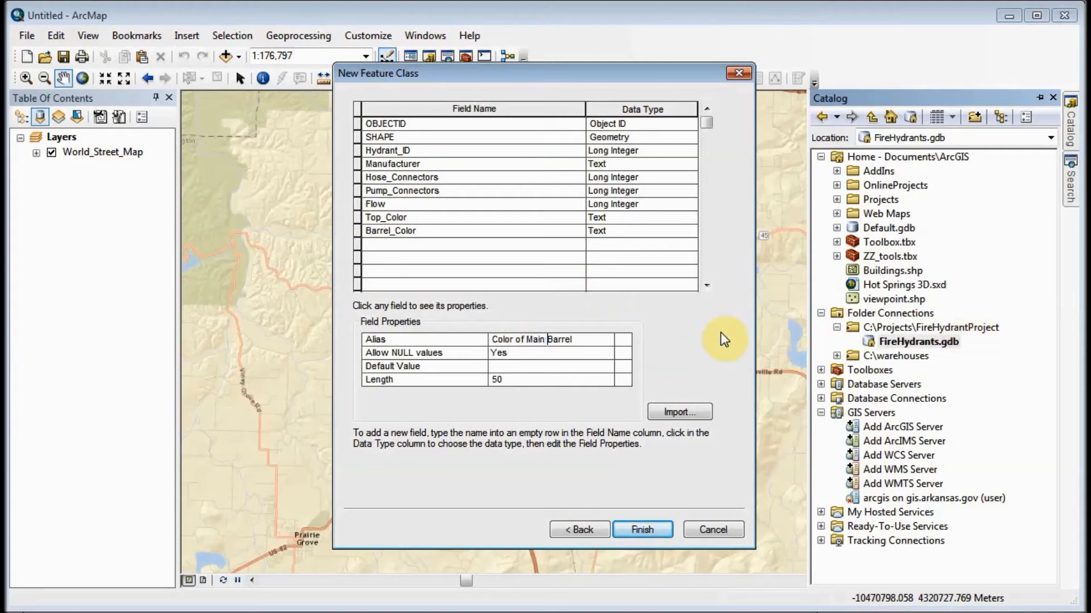
click(512, 368)
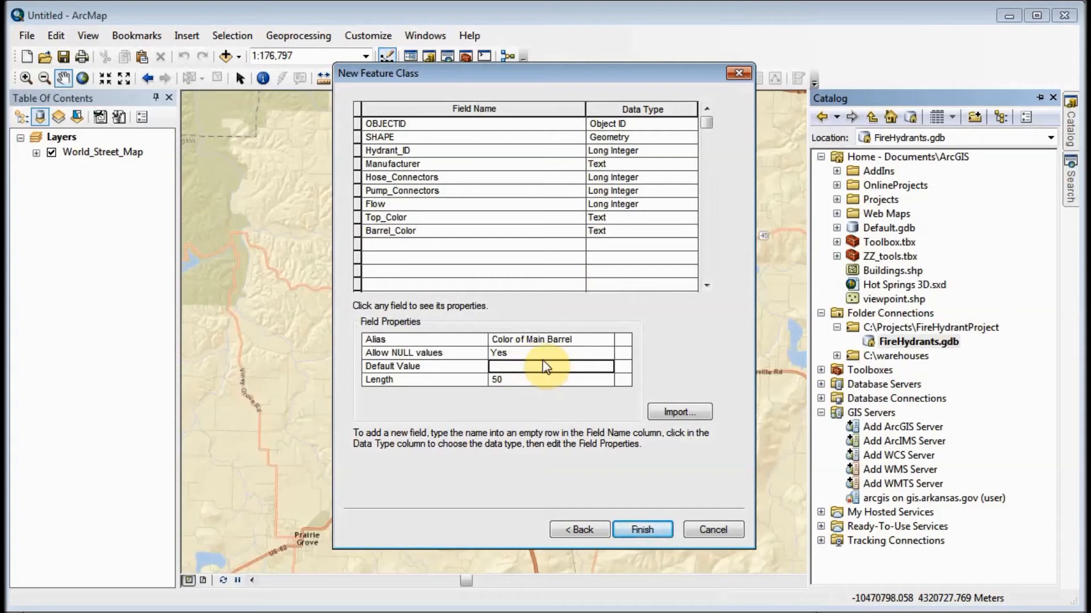
text(Yellow)
- Set the length of the Barrel_Color field to 12 and finish creating the feature class
click(505, 380)
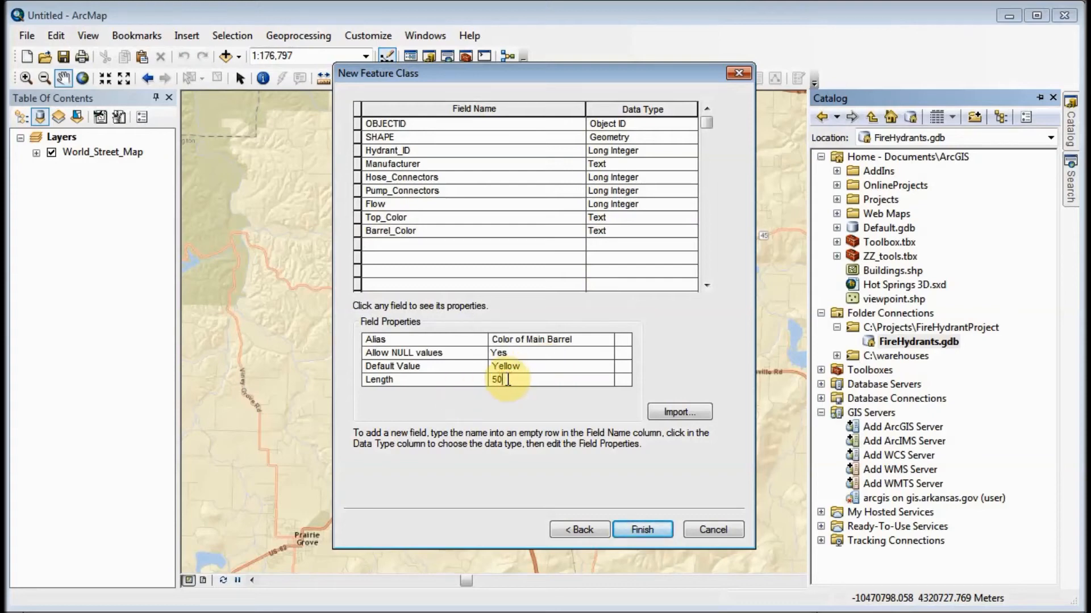
text(12)
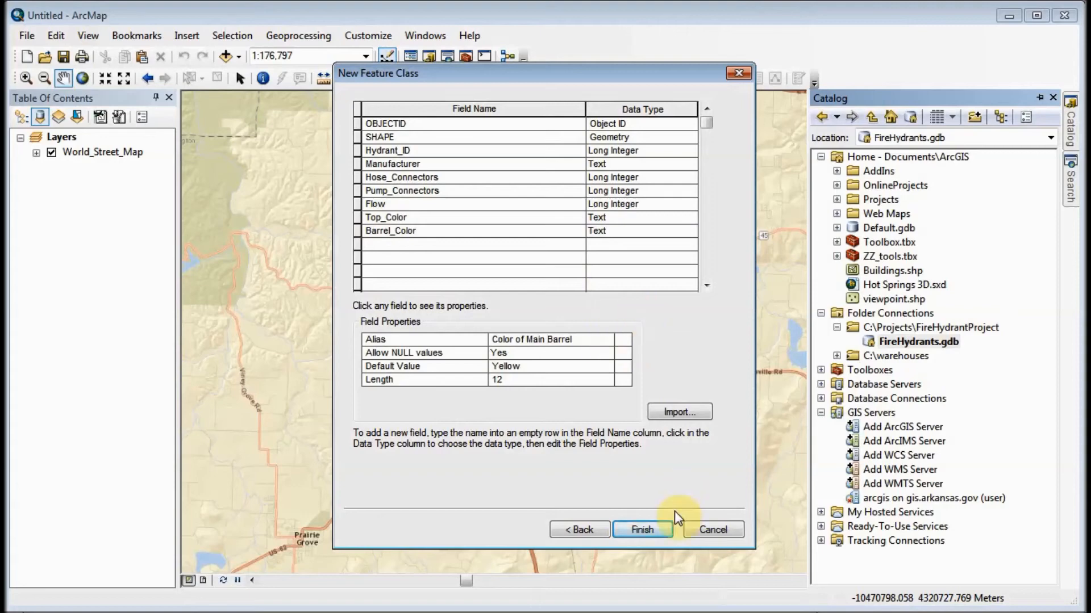
click(654, 530)
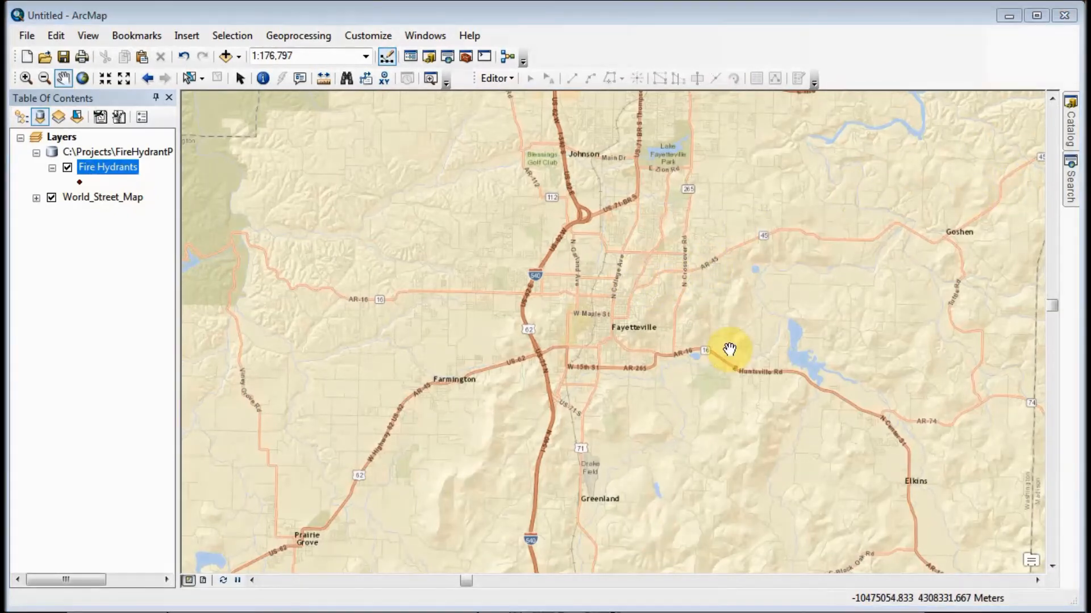
- Add a domain named Flow_Colors in the database properties of FireHydrants.gdb
click(1070, 130)
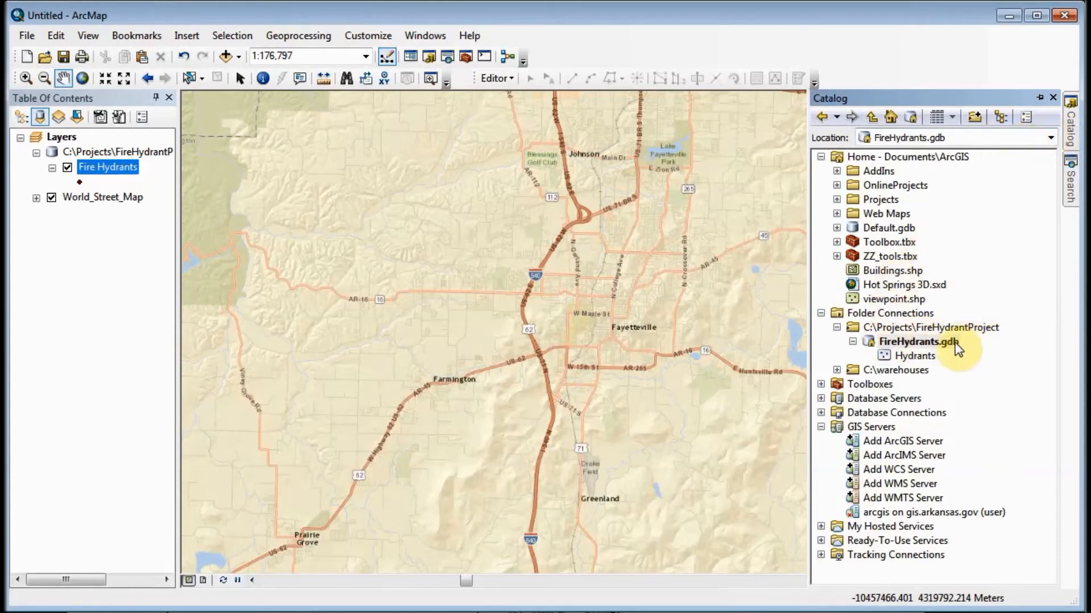
right_click(912, 342)
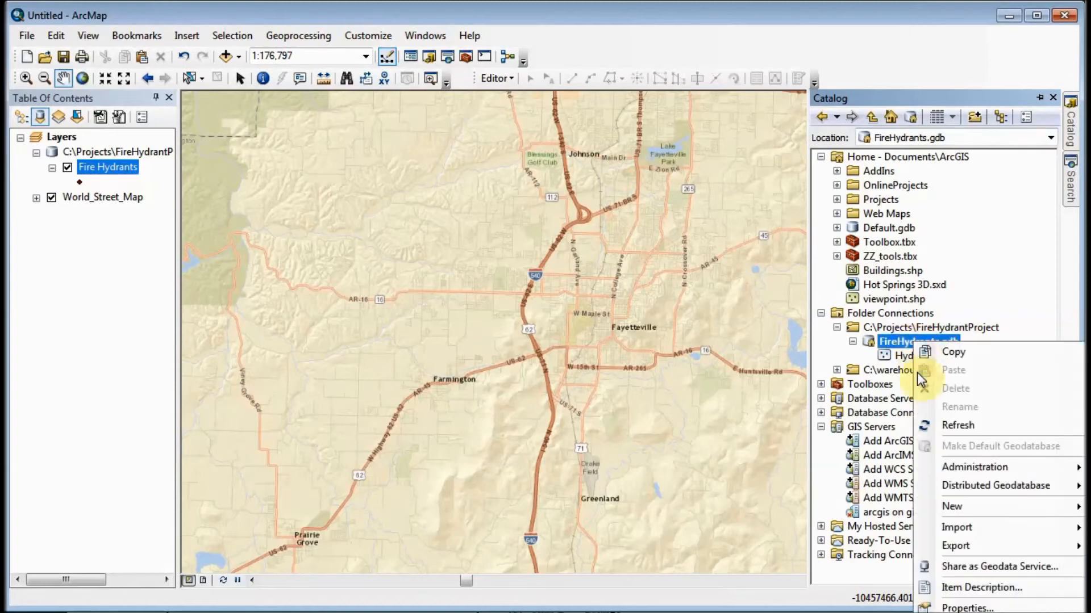
click(973, 608)
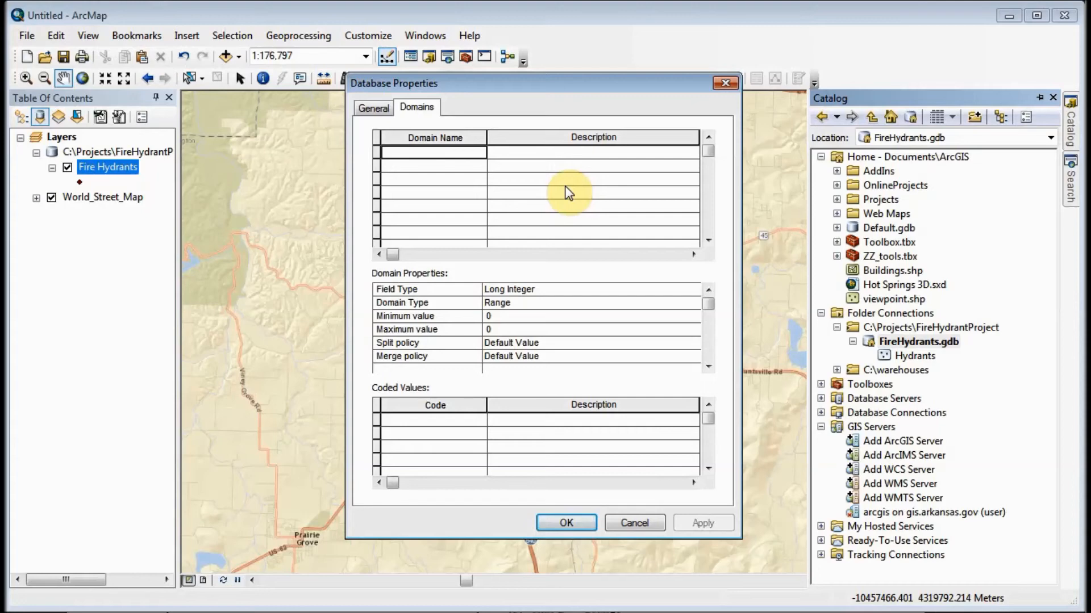
text(Flow)
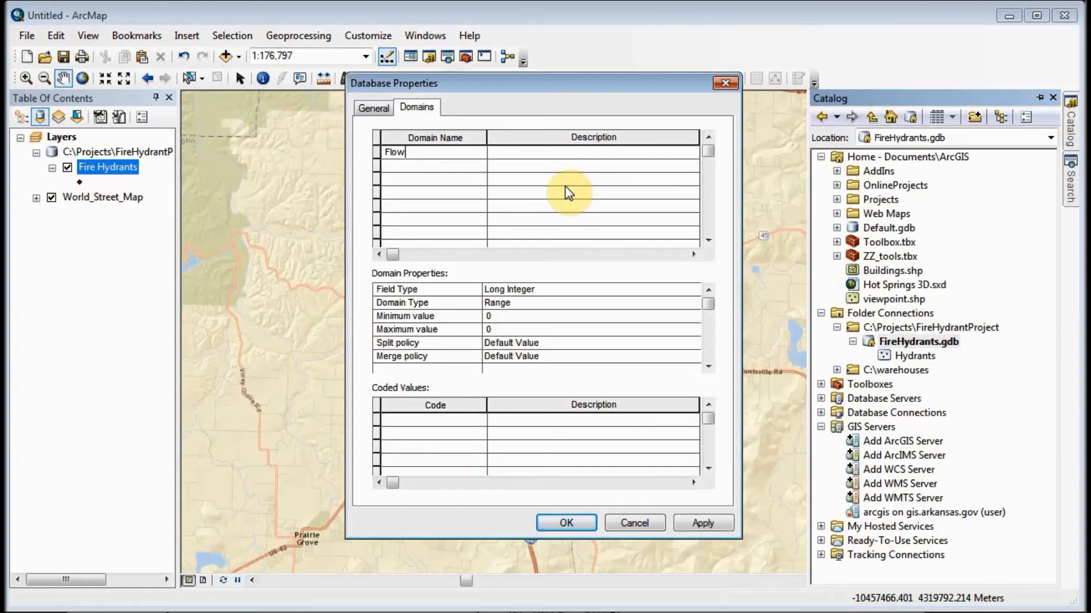
text(_Colors)
key(Tab)
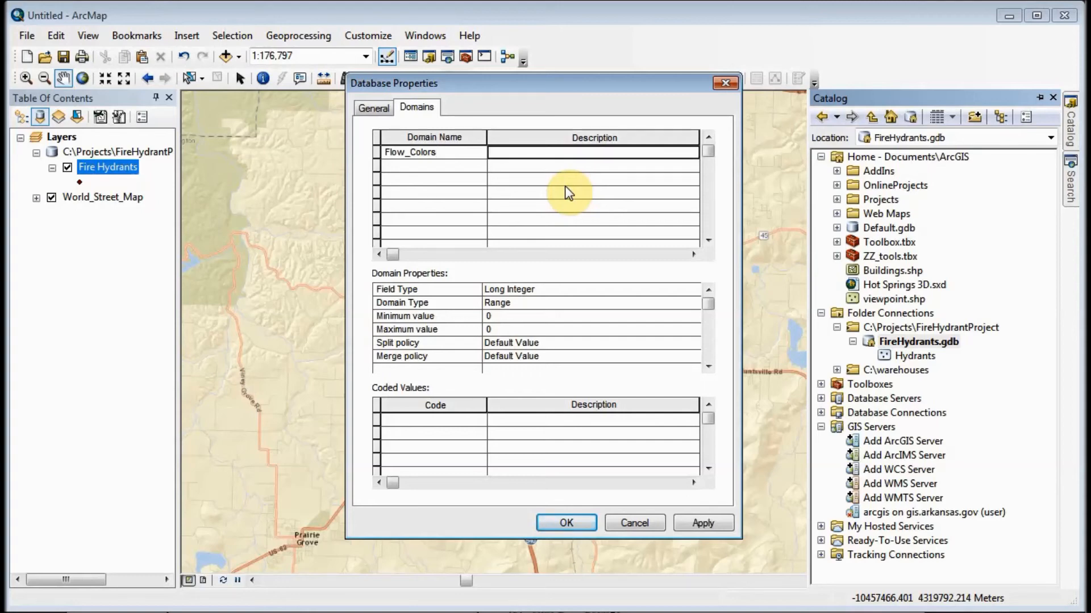
- Describe the Flow_Colors domain as "NFPA hydrant colors" and set its field type to Text
text(NFPA)
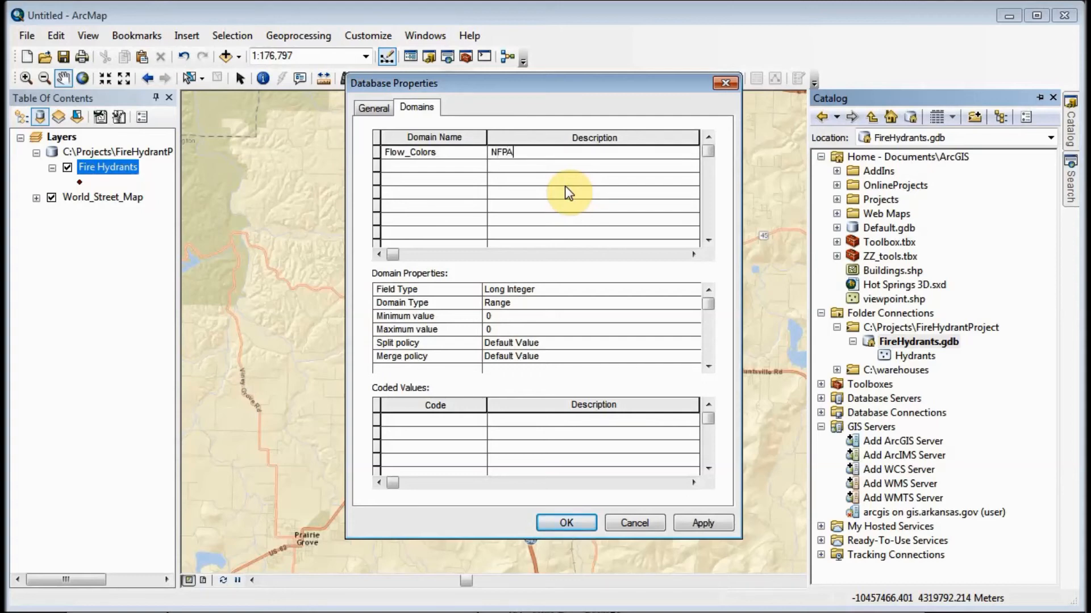
text( hydrant colors)
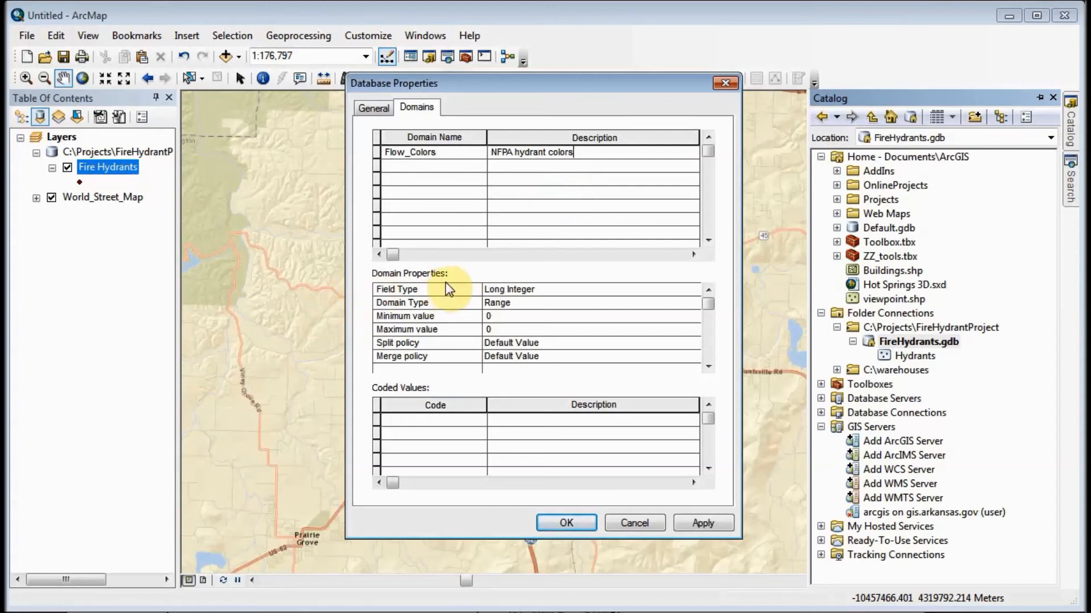
click(550, 291)
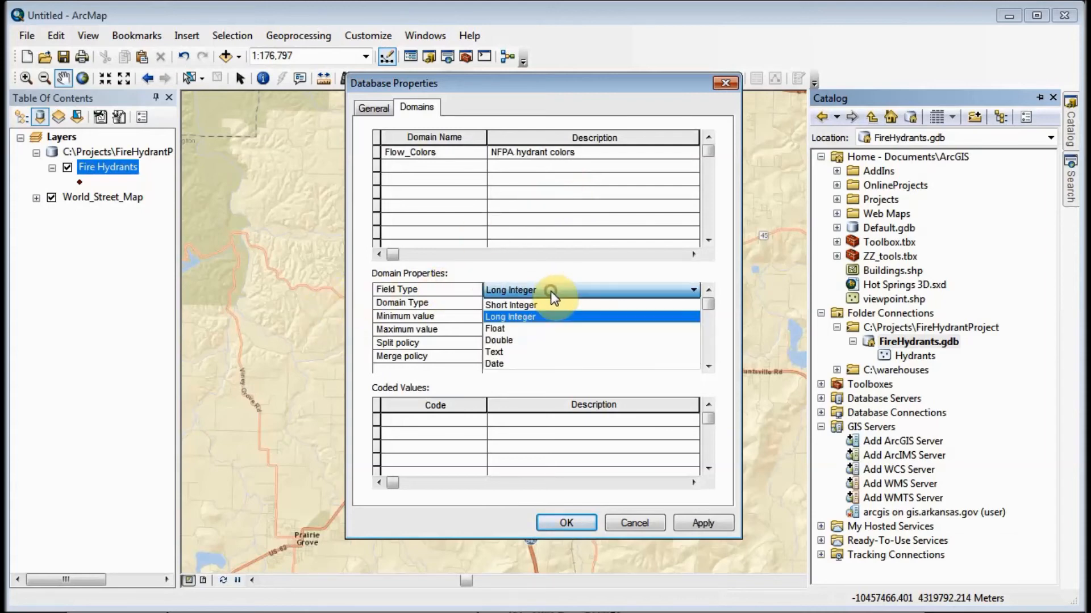
click(527, 353)
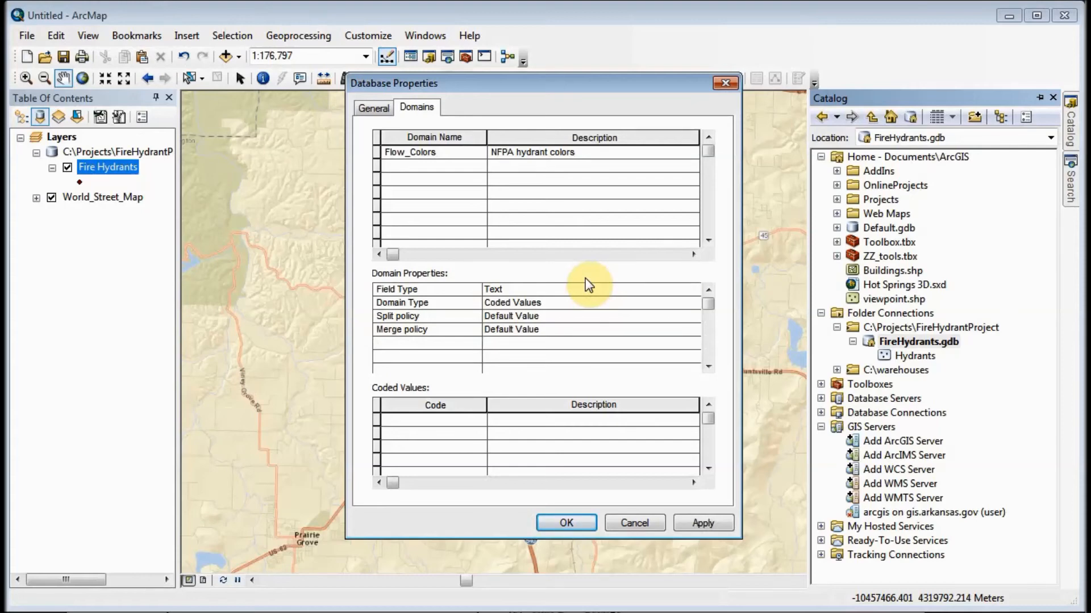
- Add the coded value Light Blue with the description Light Blue to the Flow_Colors domain
click(430, 419)
text(Light)
key(BackSpace)
key(BackSpace)
key(BackSpace)
text(ght Blue)
key(Tab)
text(Light Blue)
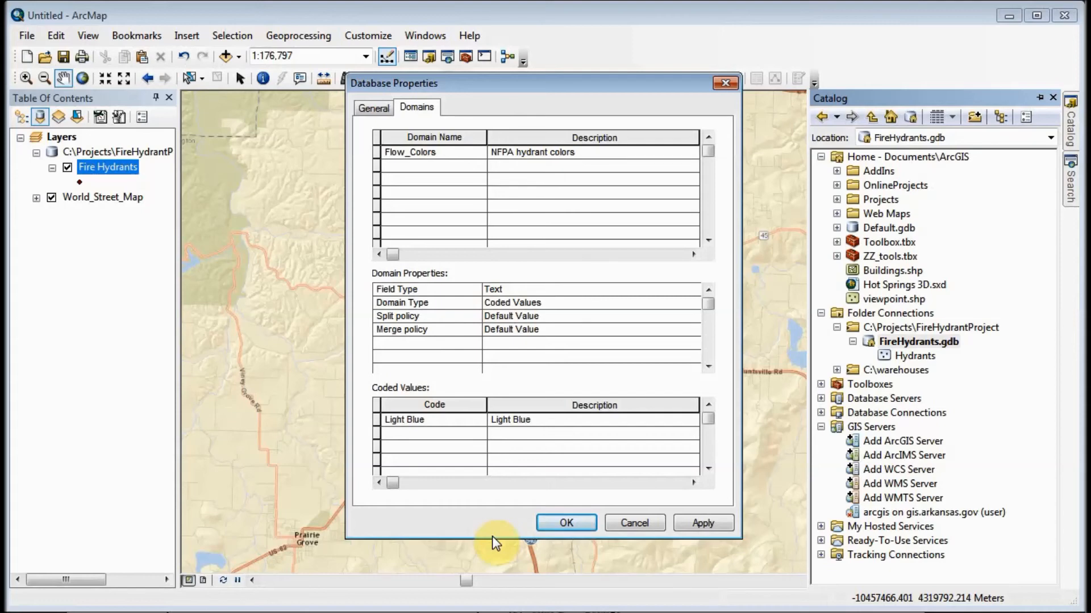
key(Tab)
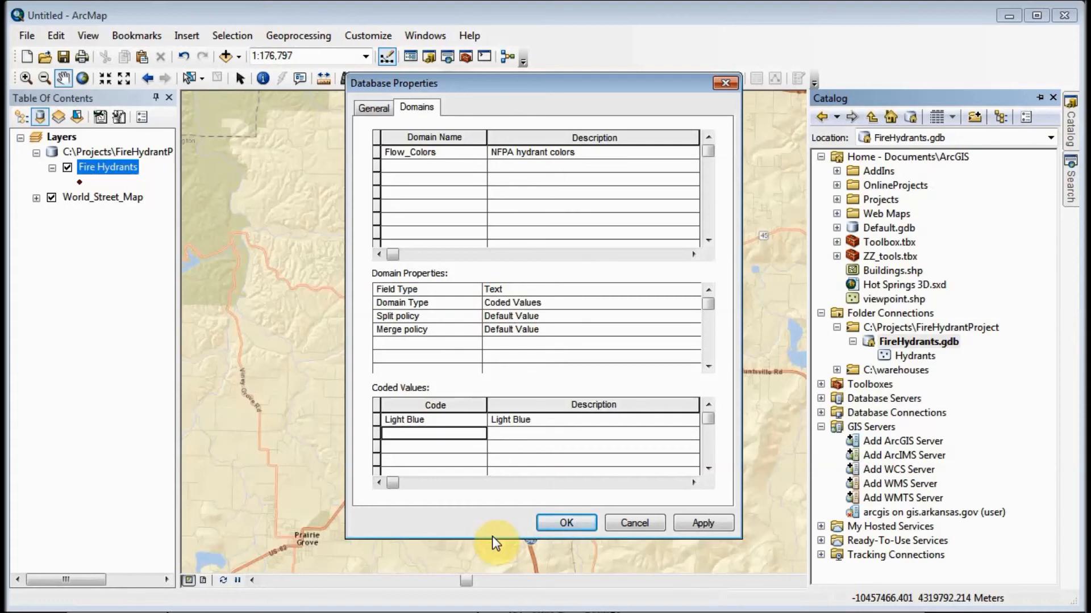
- Add the coded values Green and Orange with matching descriptions to the Flow_Colors domain
text(Green)
key(Tab)
text(Green)
key(BackSpace)
text(n)
key(Tab)
text(Orange)
key(Tab)
text(Orange)
key(Tab)
- Add the coded values Red and Other with matching descriptions, and save the Flow_Colors domain to the geodatabase
text(Red)
key(Tab)
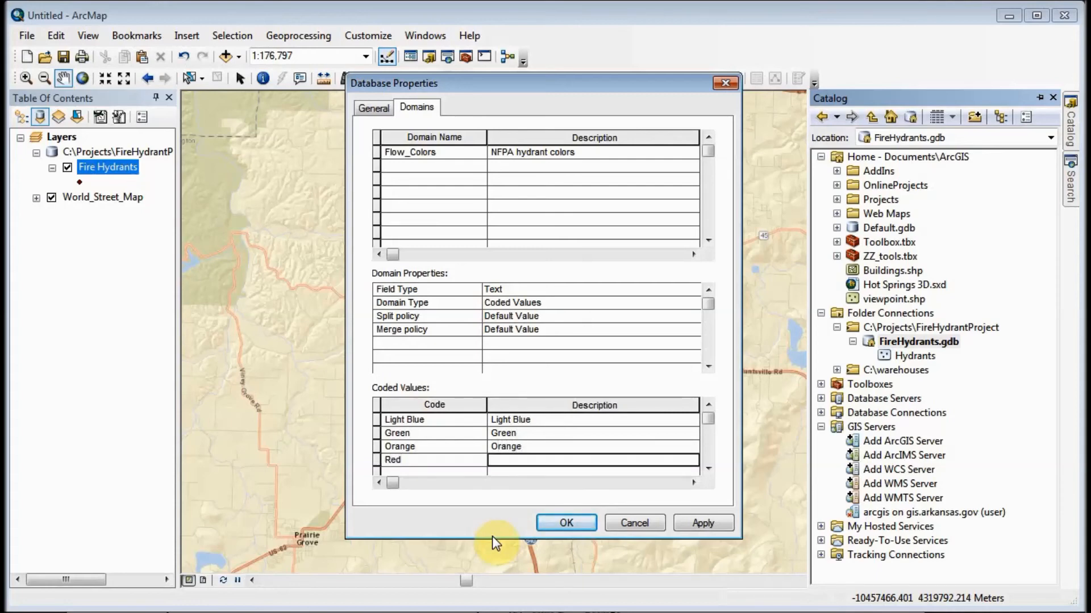
text(Red)
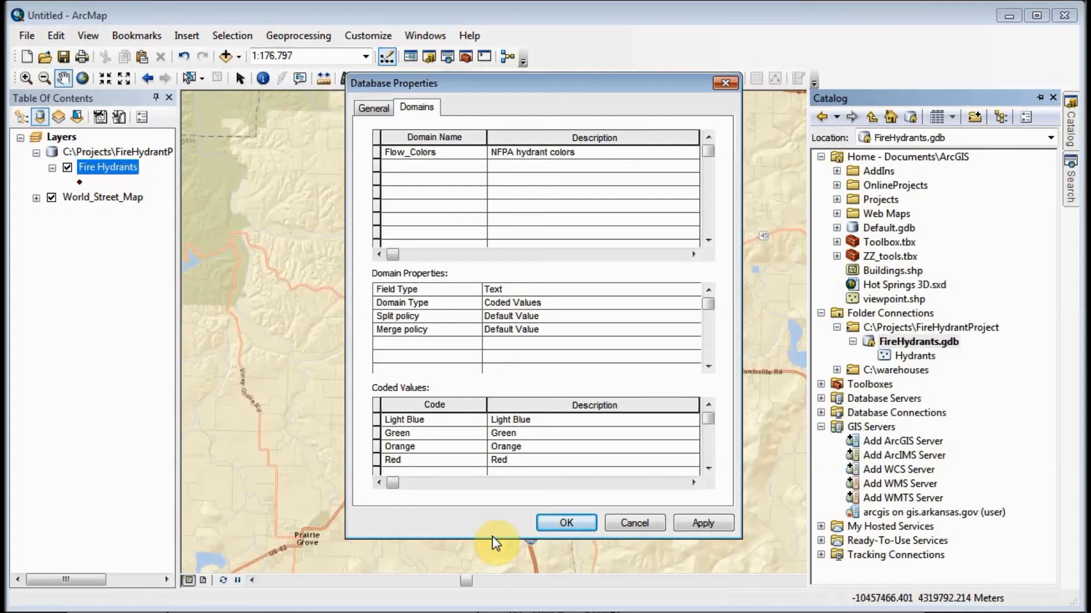
key(Tab)
text(Other)
key(Tab)
text(Other)
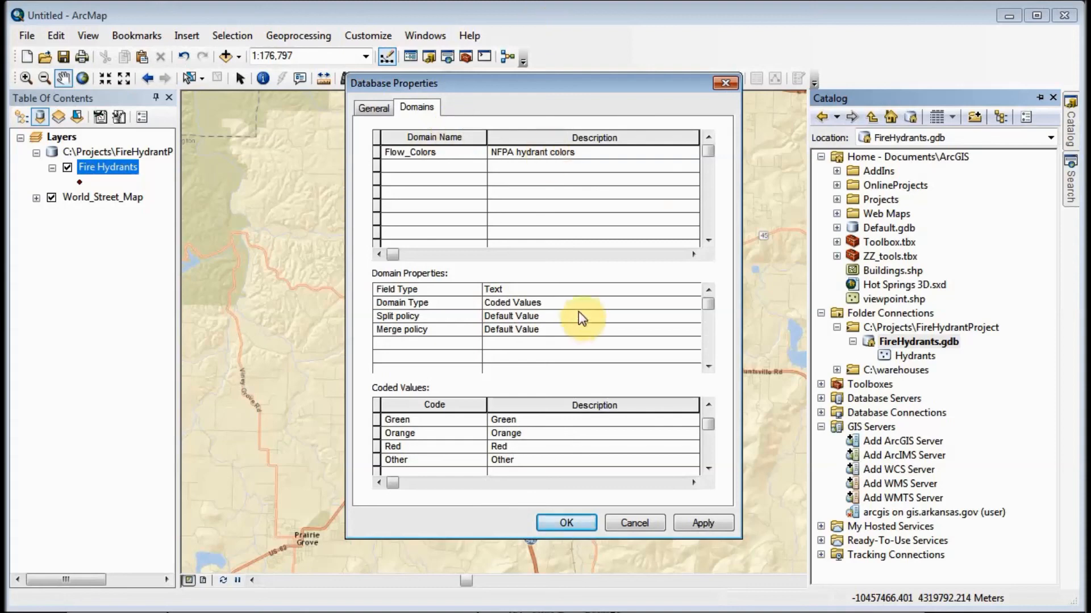
click(568, 523)
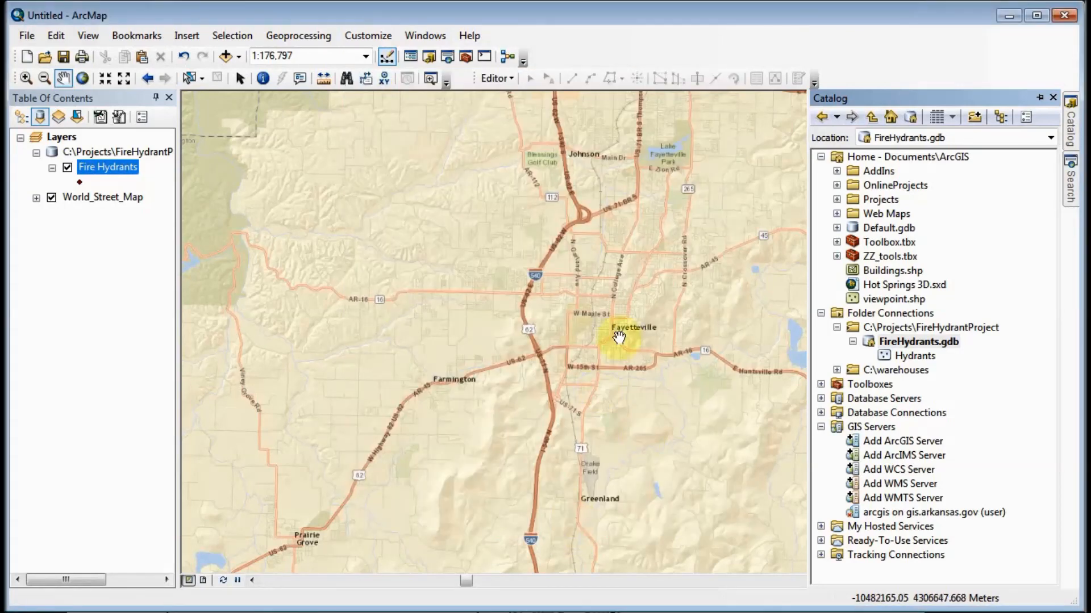
- Assign the Flow_Colors domain to the Top_Color field in the feature class properties of Hydrants
right_click(914, 357)
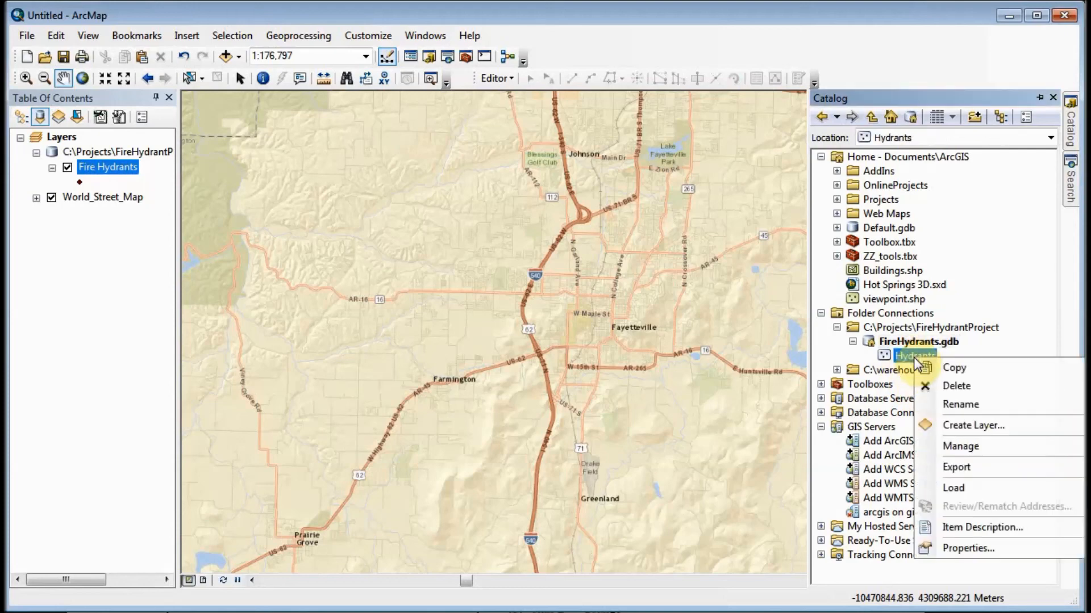
click(966, 547)
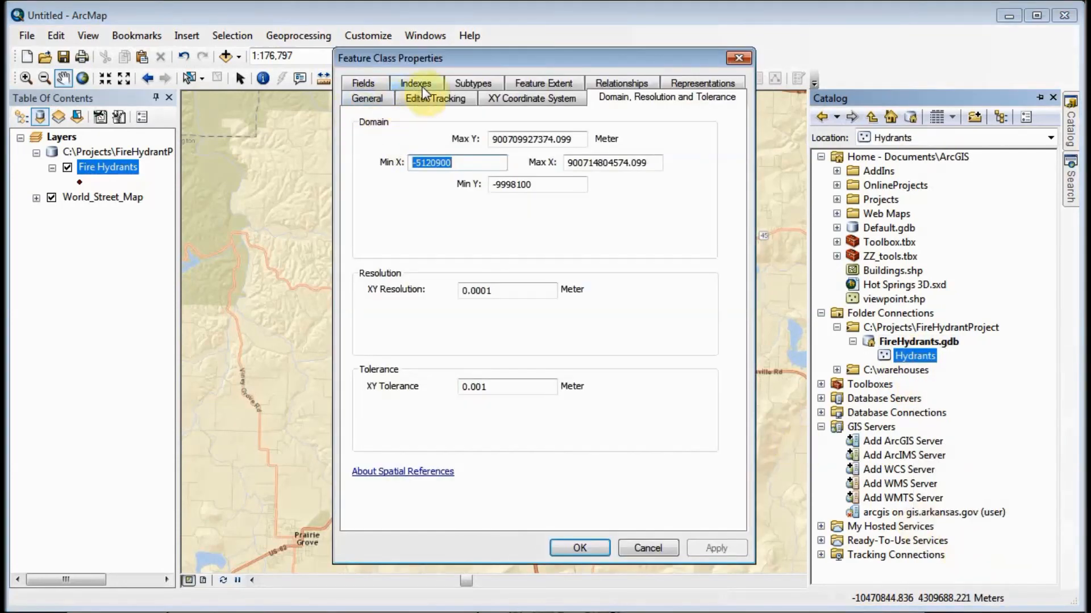
click(371, 82)
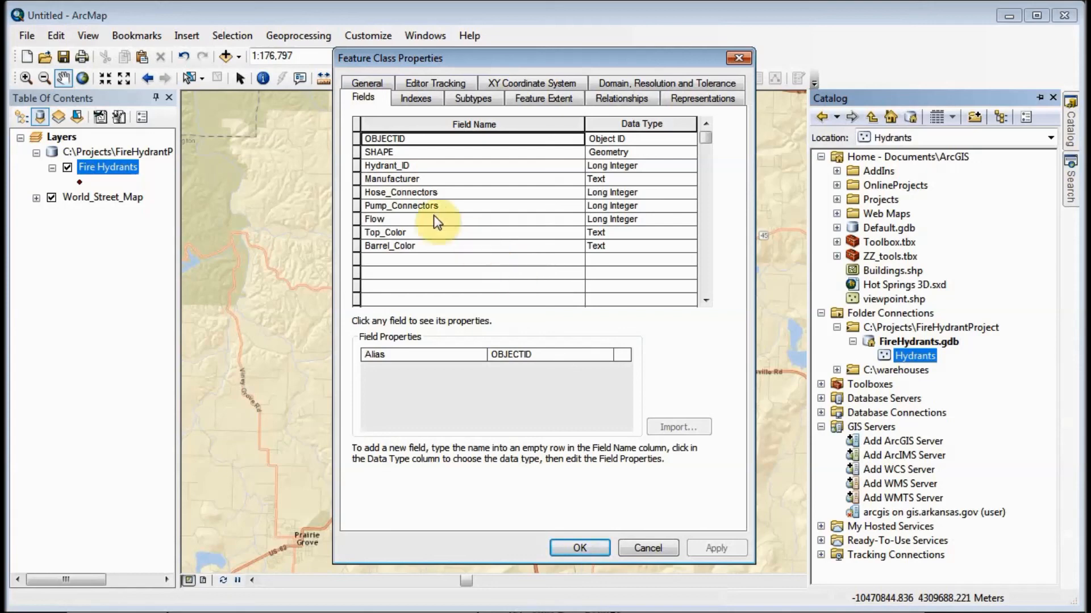
click(380, 233)
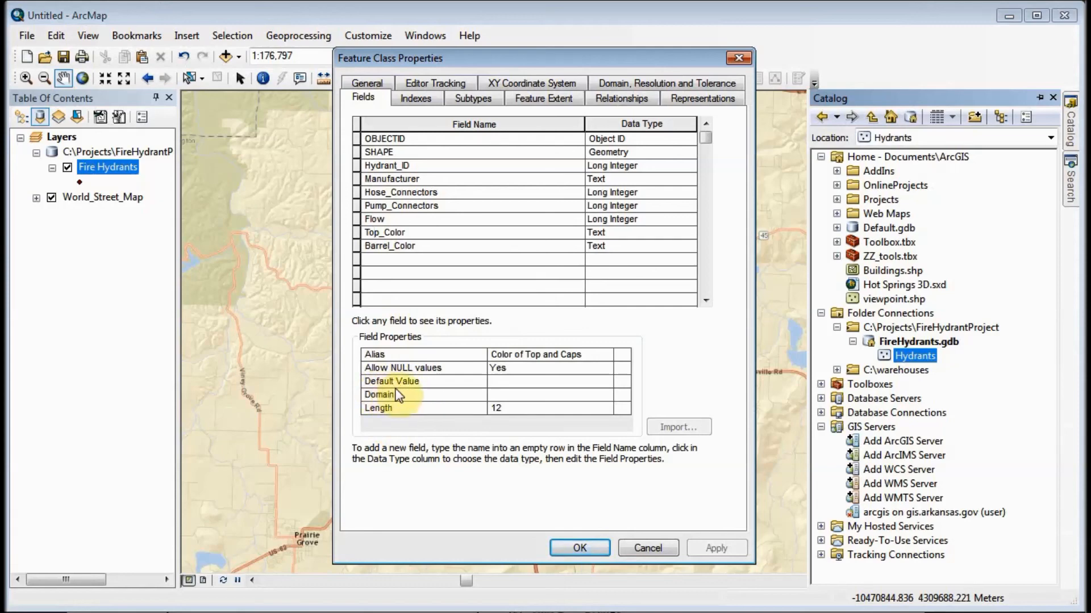
click(599, 393)
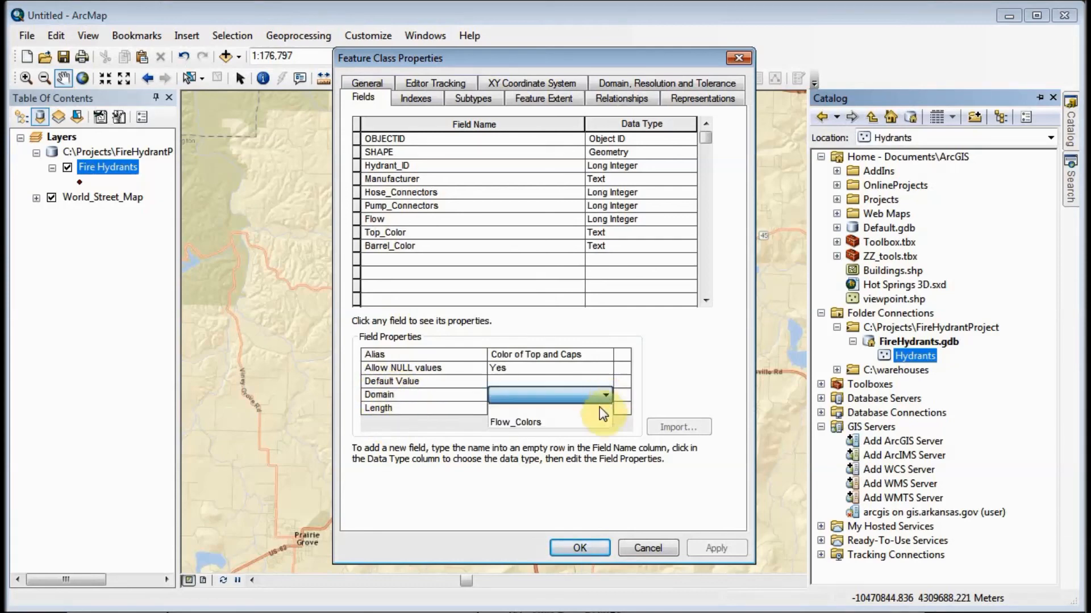
click(595, 420)
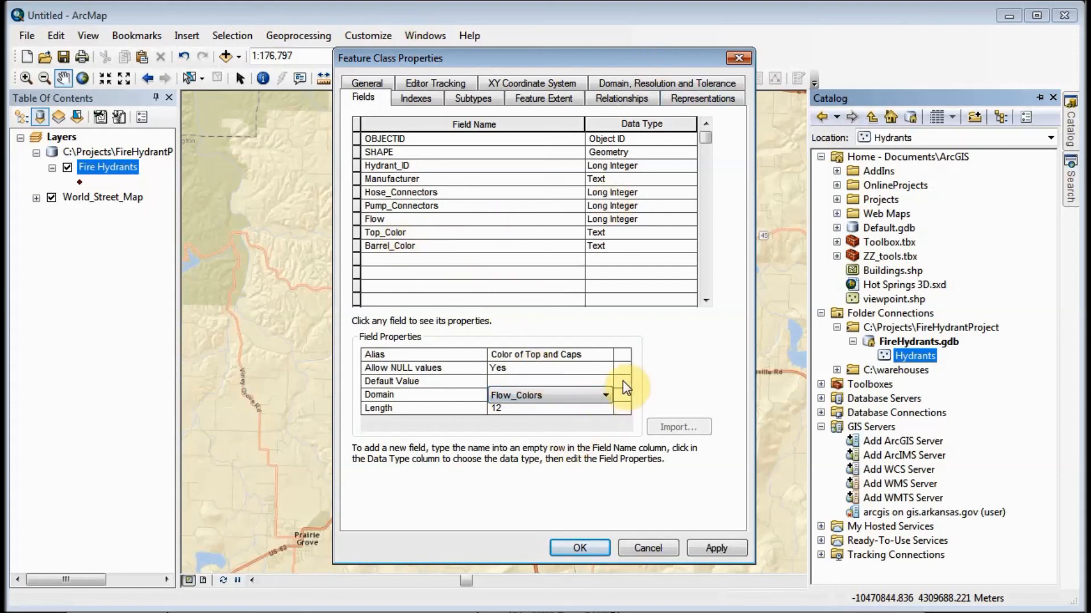
- Accept the Flow_Colors domain assignment and close the feature class properties of Hydrants
click(584, 549)
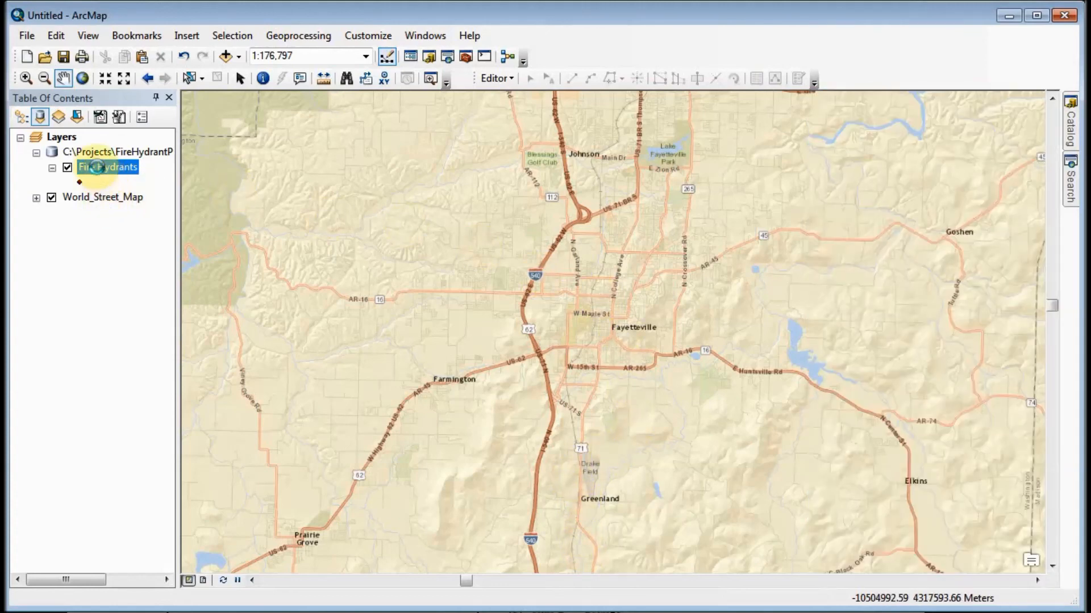
- Open the attribute table of the Fire Hydrants layer, review its field column headings across the table, and close it
right_click(99, 168)
click(132, 222)
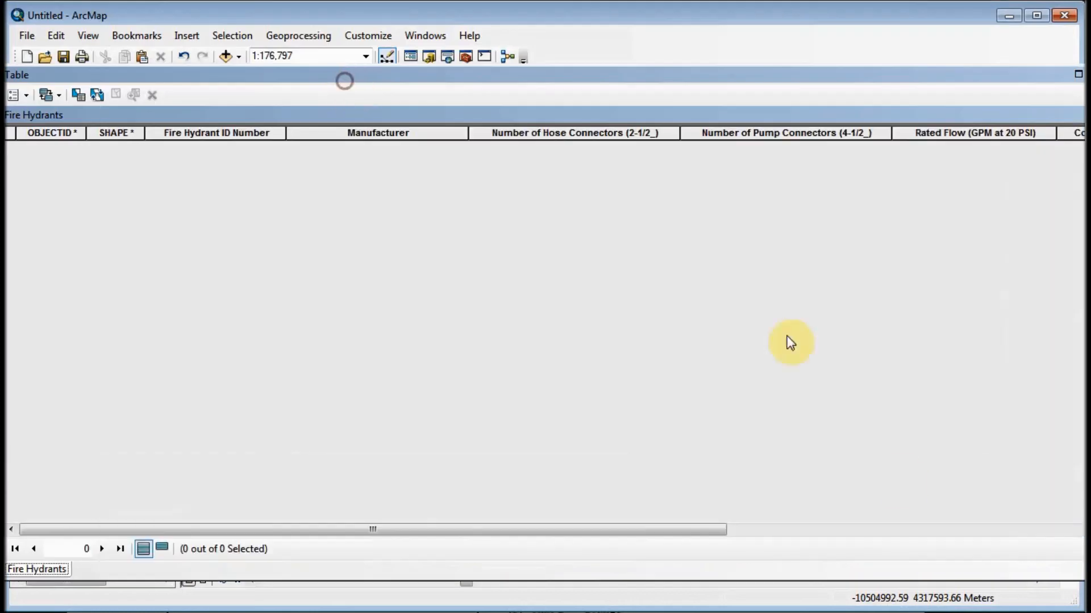
drag(1081, 574, 961, 567)
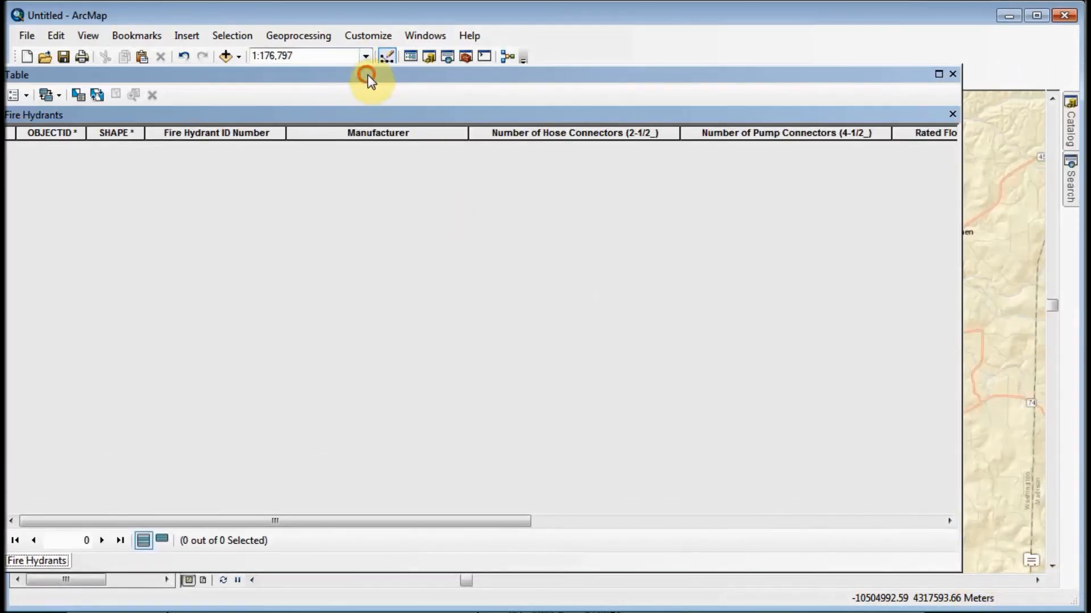
drag(367, 74, 401, 77)
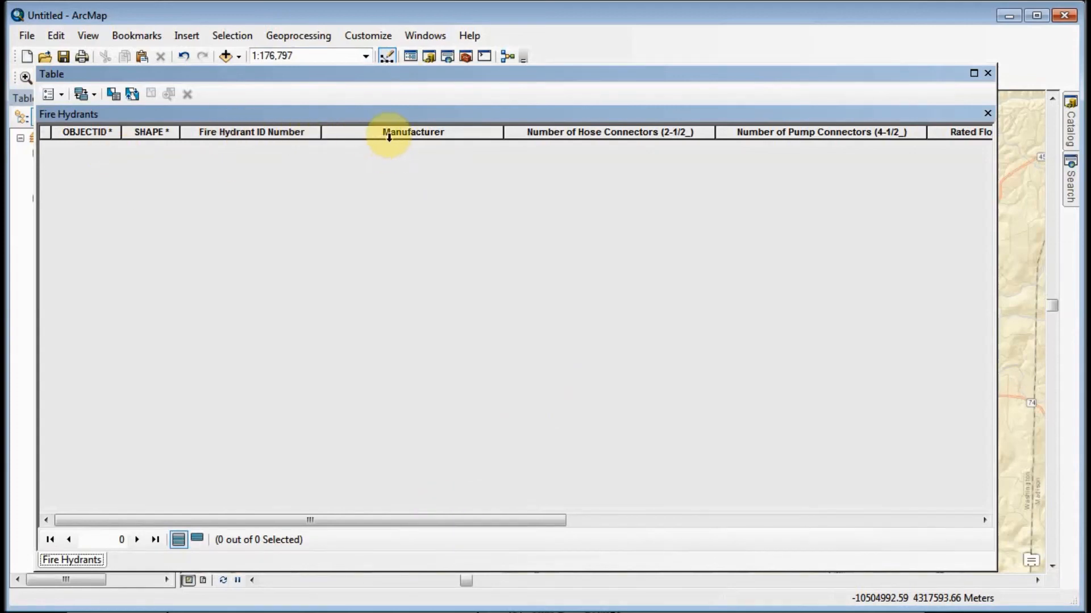
drag(493, 520, 728, 554)
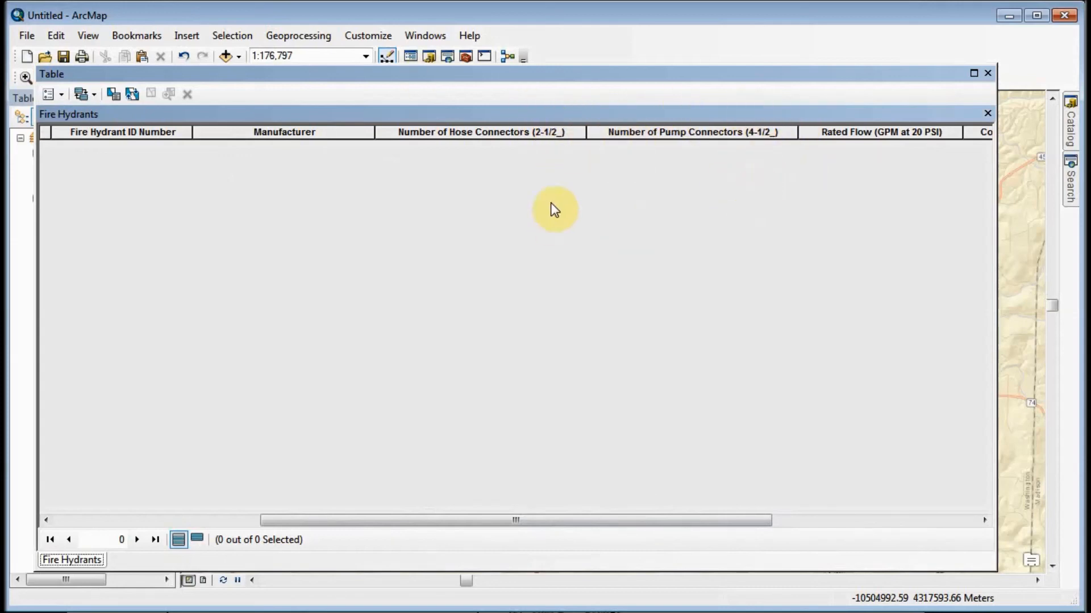
click(988, 73)
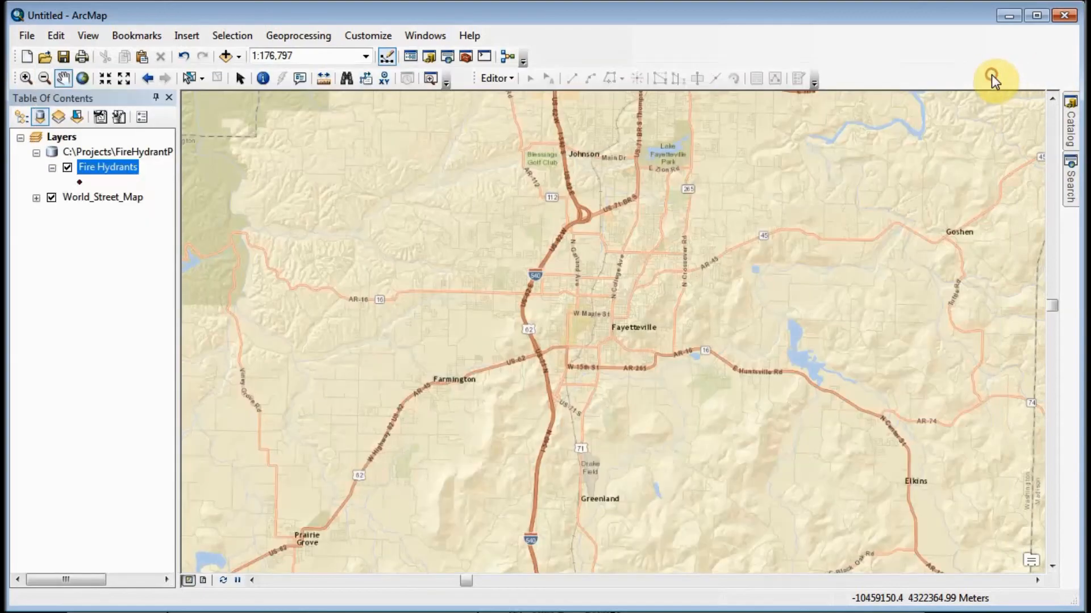